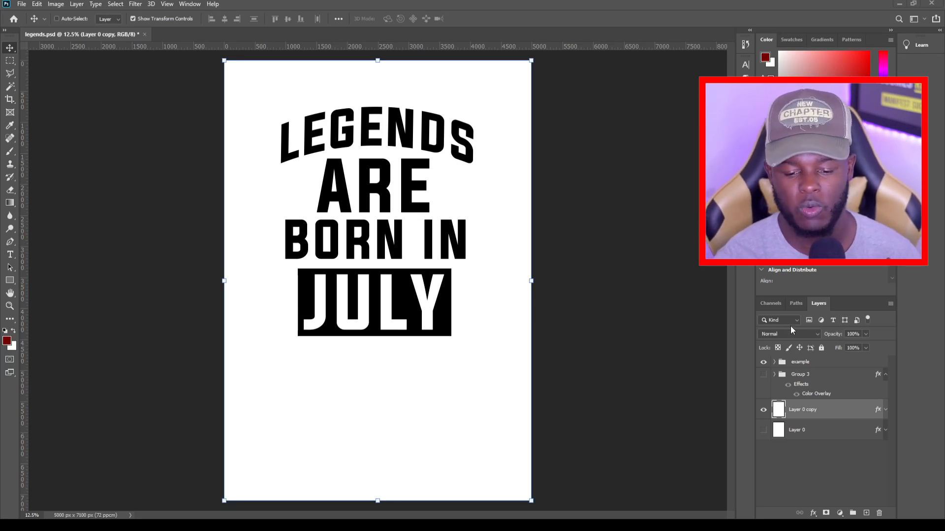
Step: Hide the example group, swap the background from Layer 0 copy to Layer 0, and hide Group 3 after previewing it
left_click(763, 362)
left_click(763, 374)
left_click(763, 413)
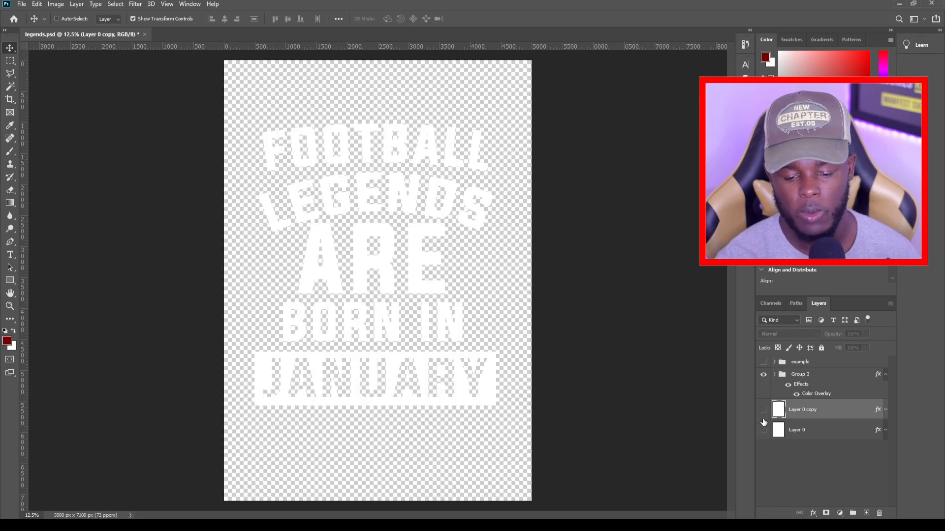
left_click(762, 431)
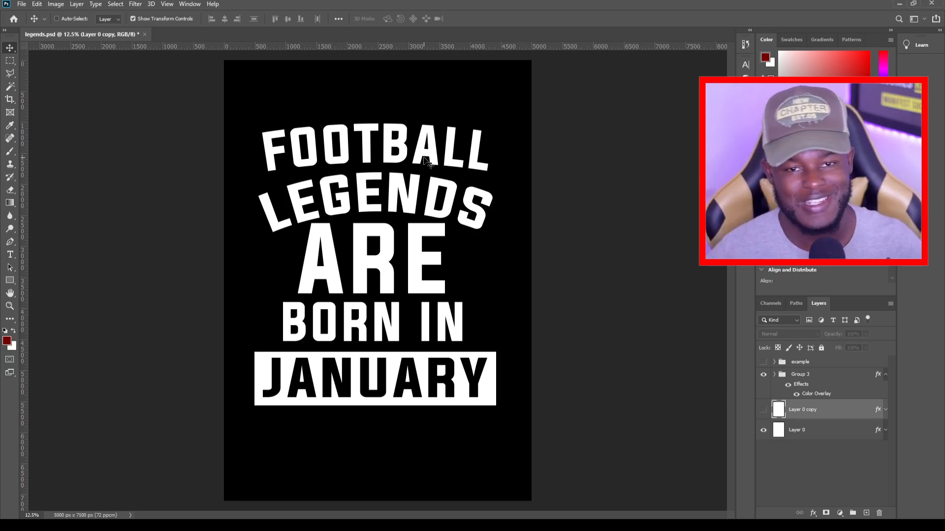
left_click(763, 374)
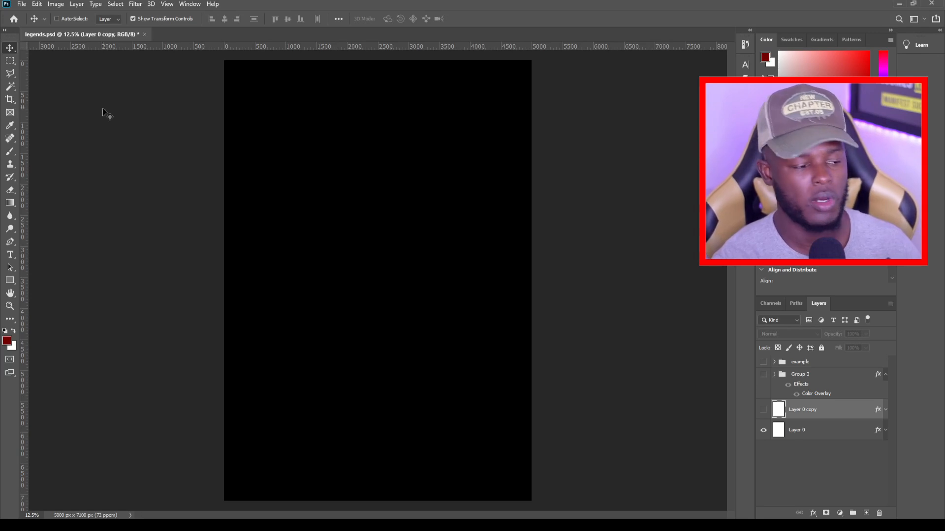
left_click(22, 4)
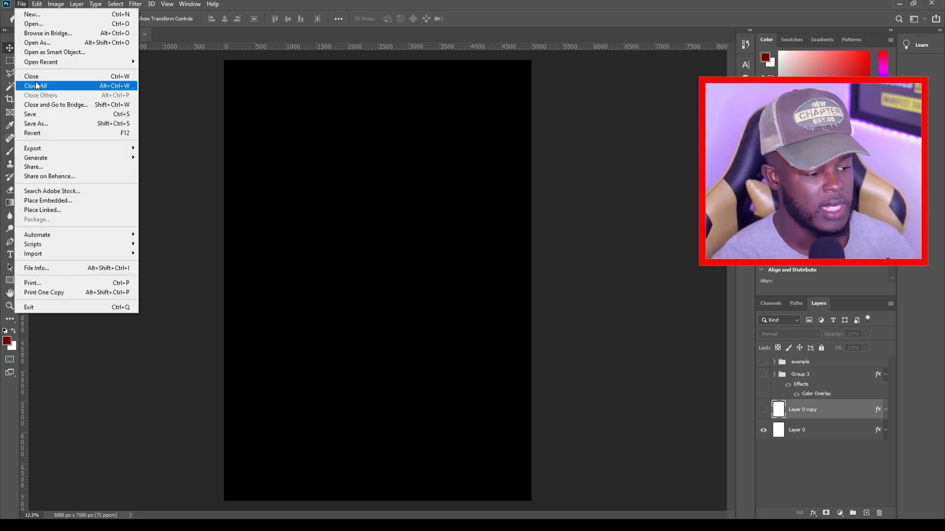
left_click(31, 14)
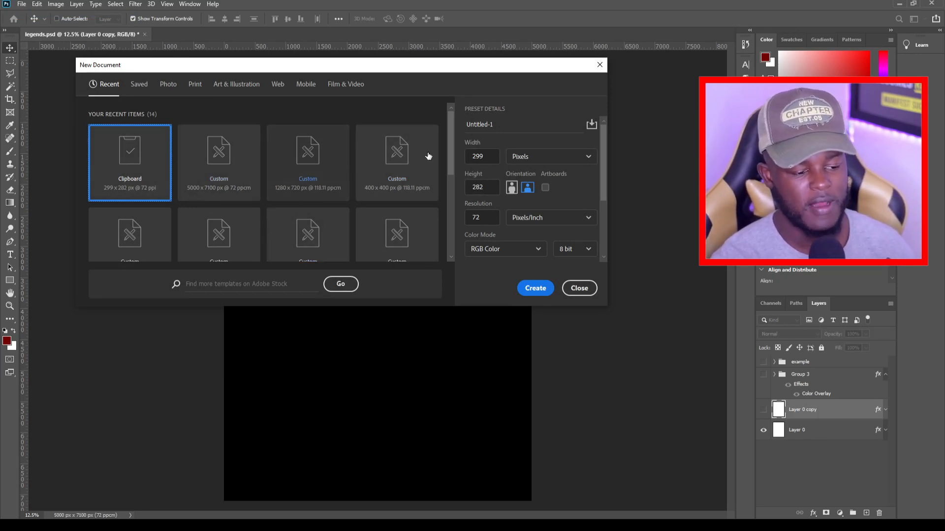
left_click_drag(488, 156, 459, 157)
type("5000")
key("Tab")
key("Tab")
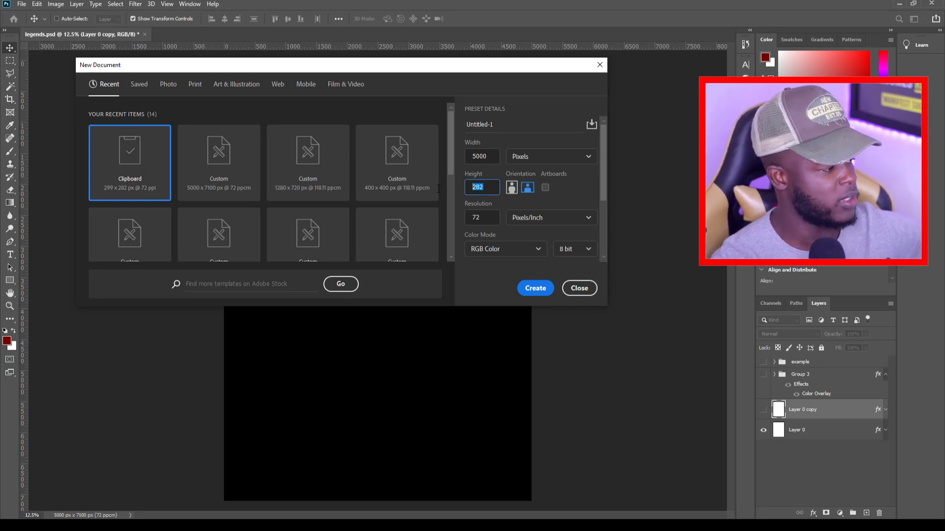
type("7100")
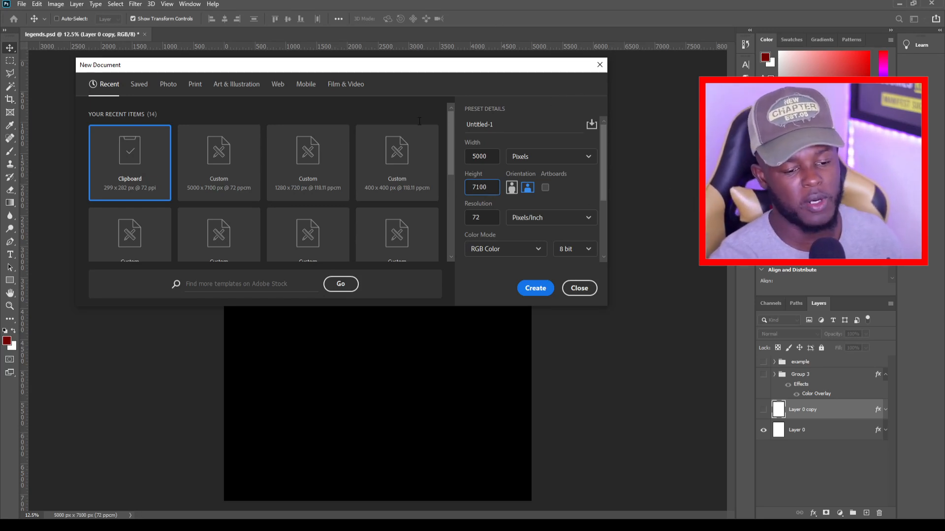
left_click(488, 221)
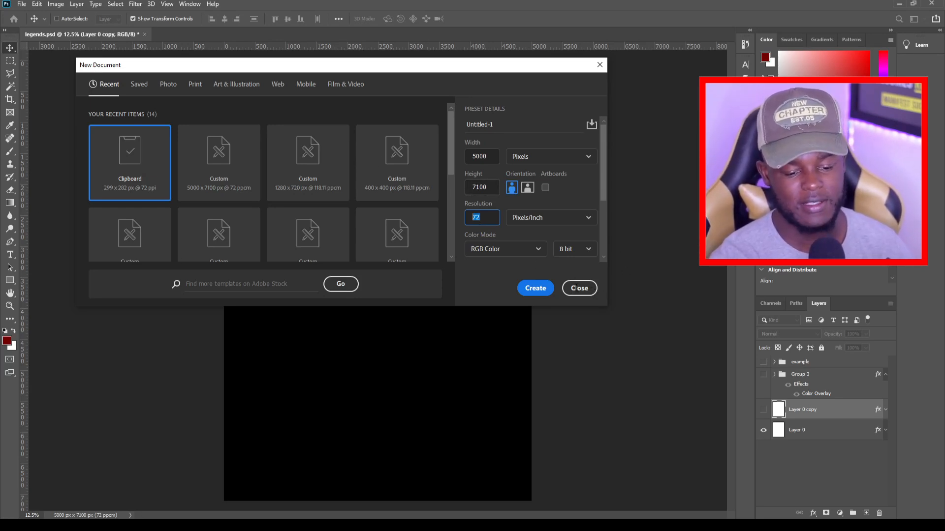
left_click(579, 288)
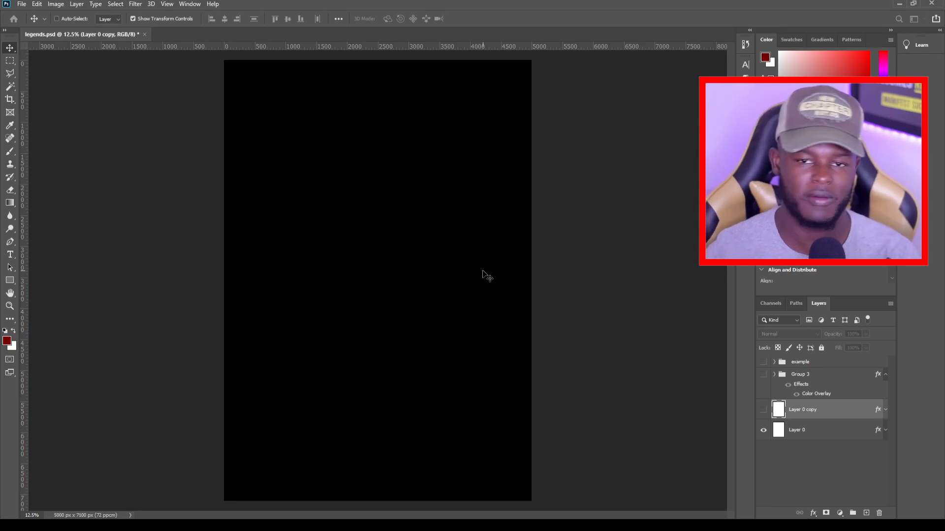
Step: Add a text layer reading LEGENDS in 300 pt Evogria near the upper-left corner of the canvas
left_click(10, 257)
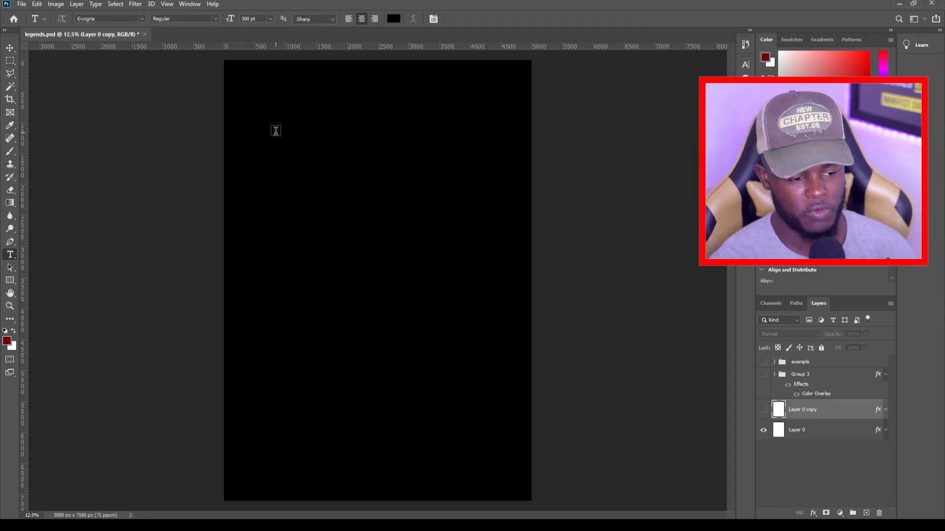
left_click(276, 130)
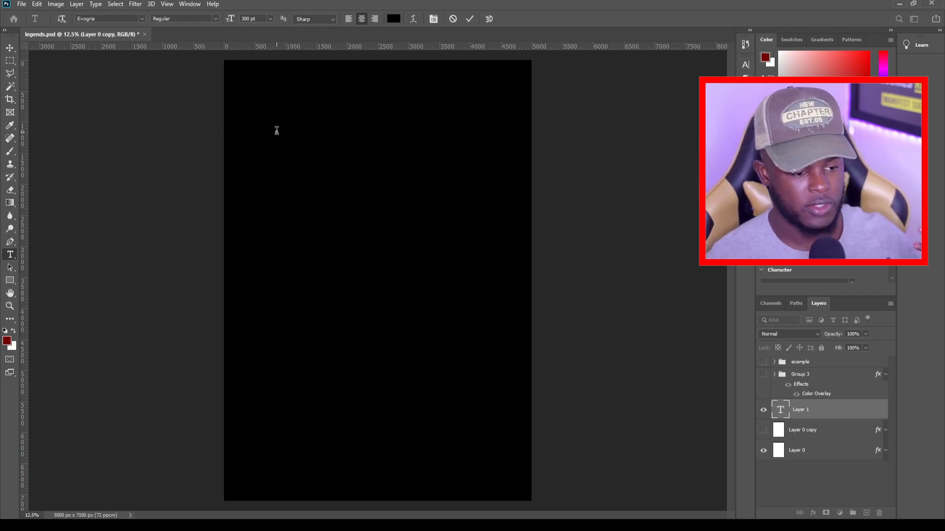
type("L")
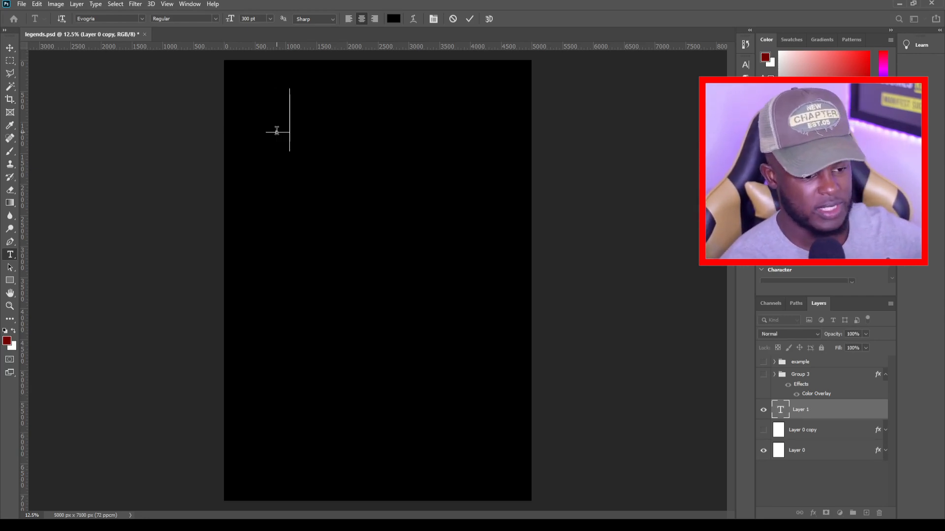
key("BackSpace")
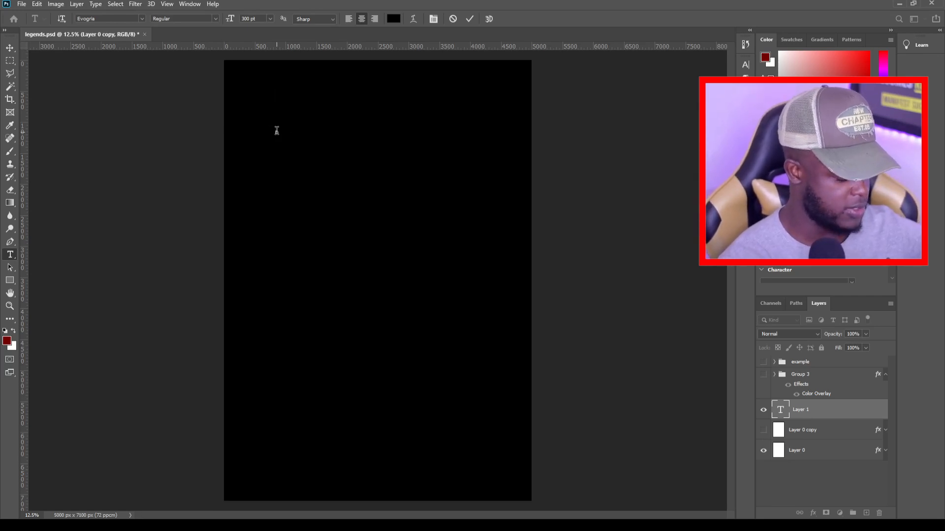
type("LEGENDS")
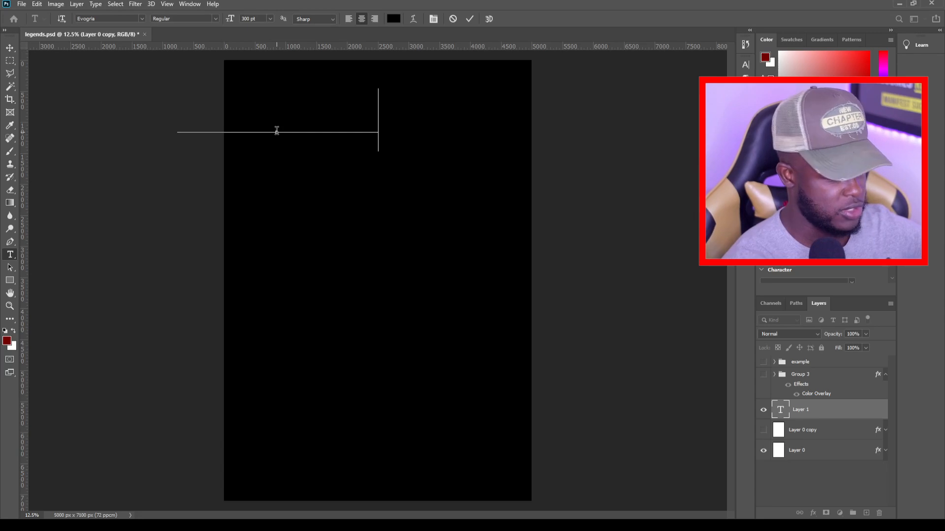
Step: Switch to the white background by showing Layer 0 copy and hiding Layer 0
left_click(763, 431)
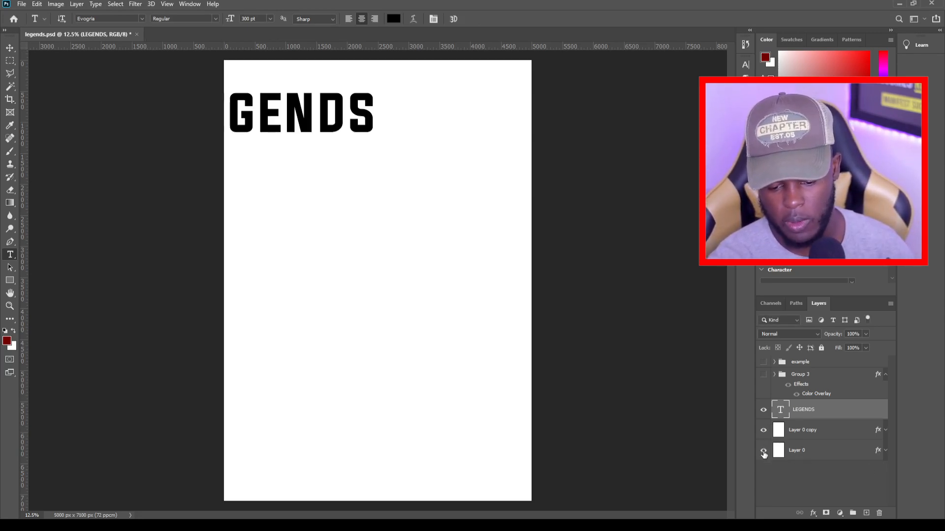
left_click(763, 451)
left_click(842, 430)
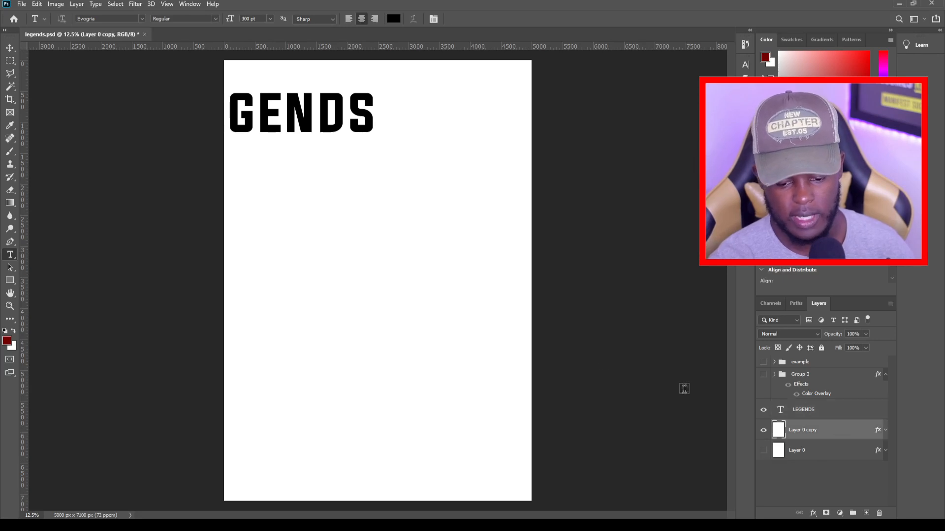
key("v")
left_click_drag(263, 121, 315, 129)
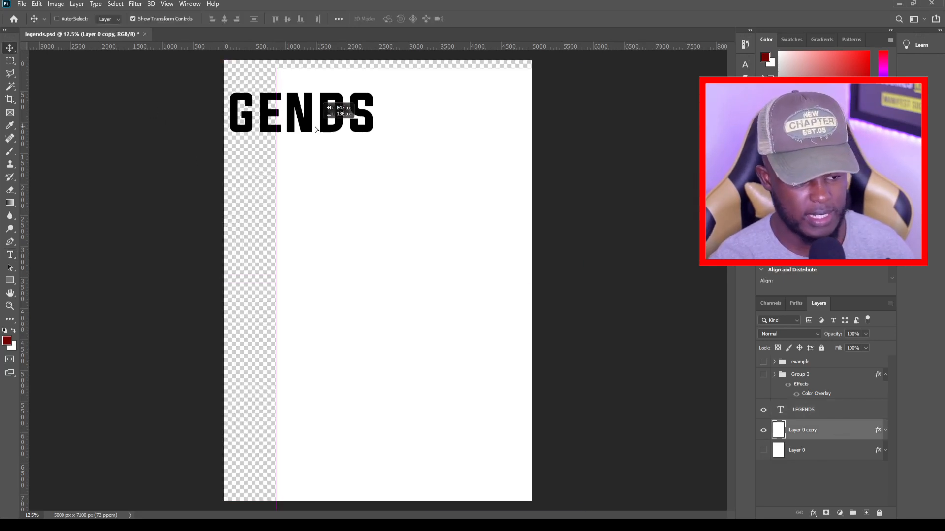
key("ctrl+z")
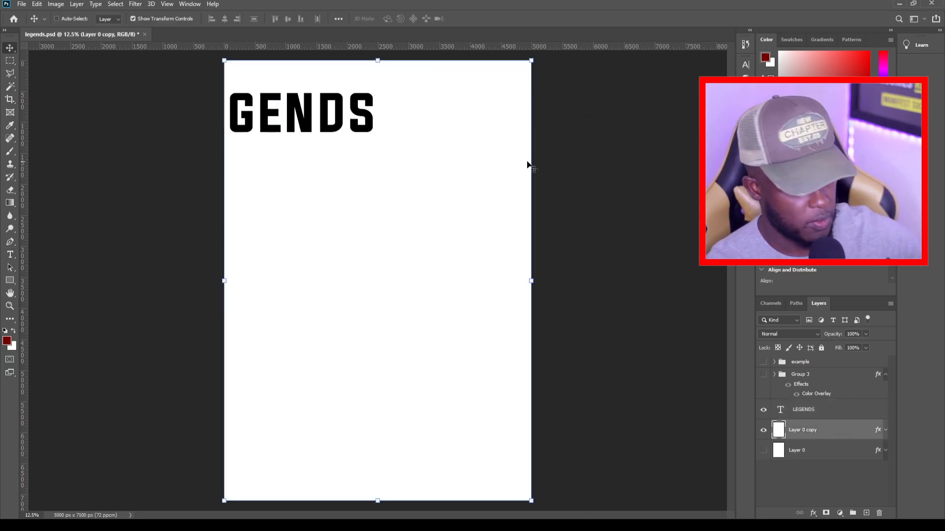
Step: Move the LEGENDS text to the horizontal centre of the canvas, near its upper edge
left_click(843, 412)
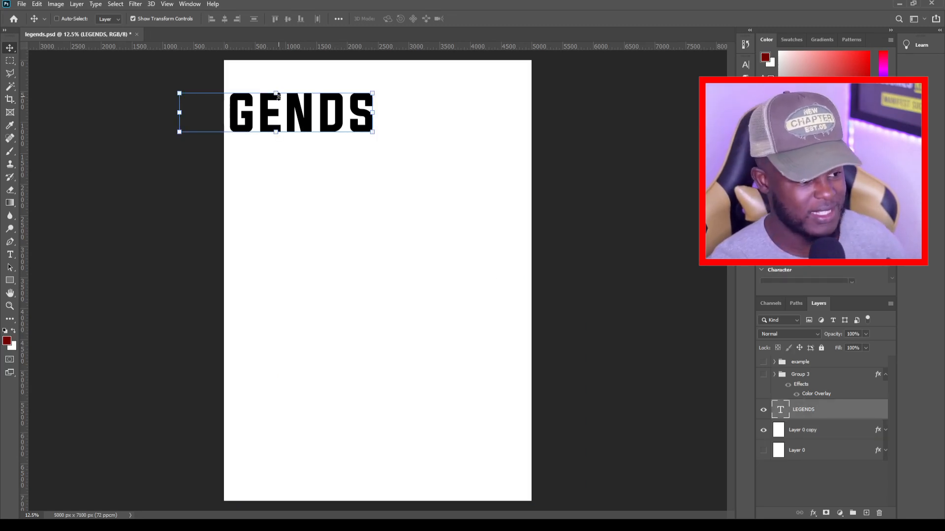
left_click_drag(277, 97, 378, 128)
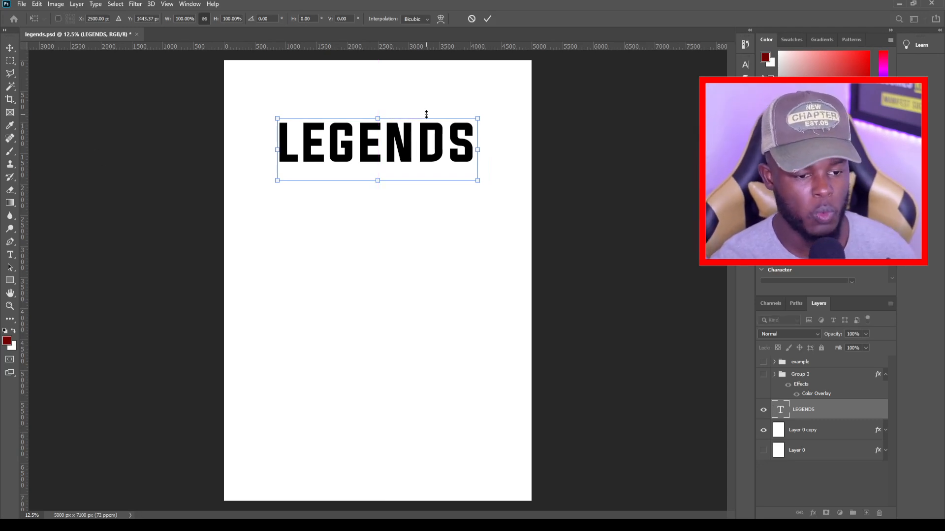
Step: Warp the LEGENDS text with the horizontal Arc style and a bend of +25%
left_click(10, 255)
left_click_drag(282, 142, 573, 141)
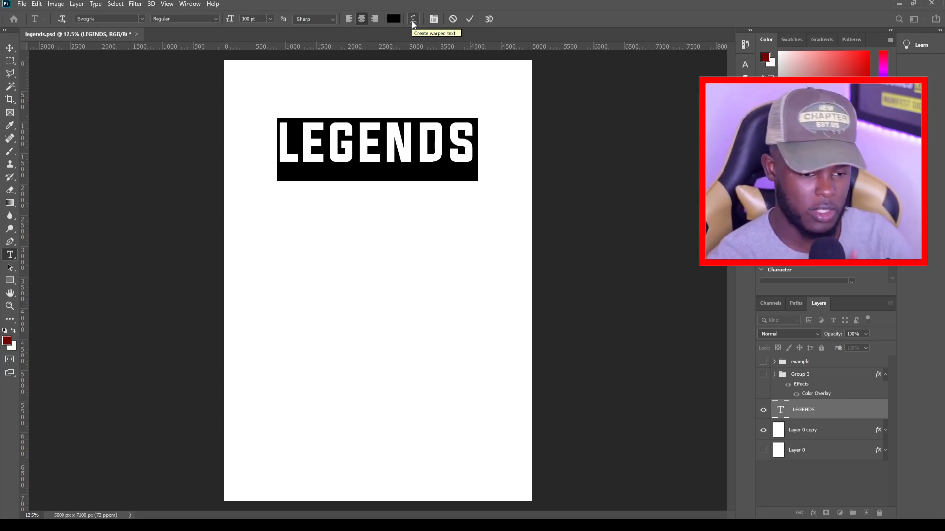
left_click(412, 19)
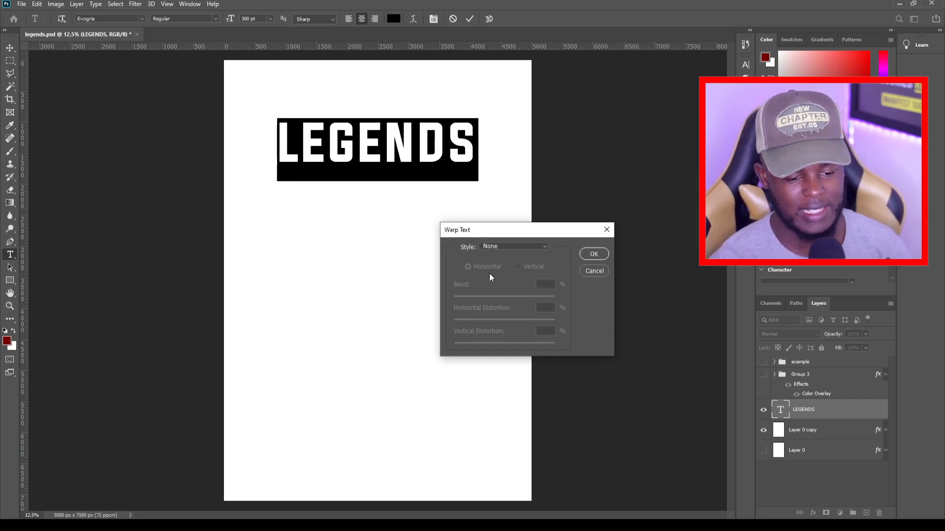
left_click(533, 246)
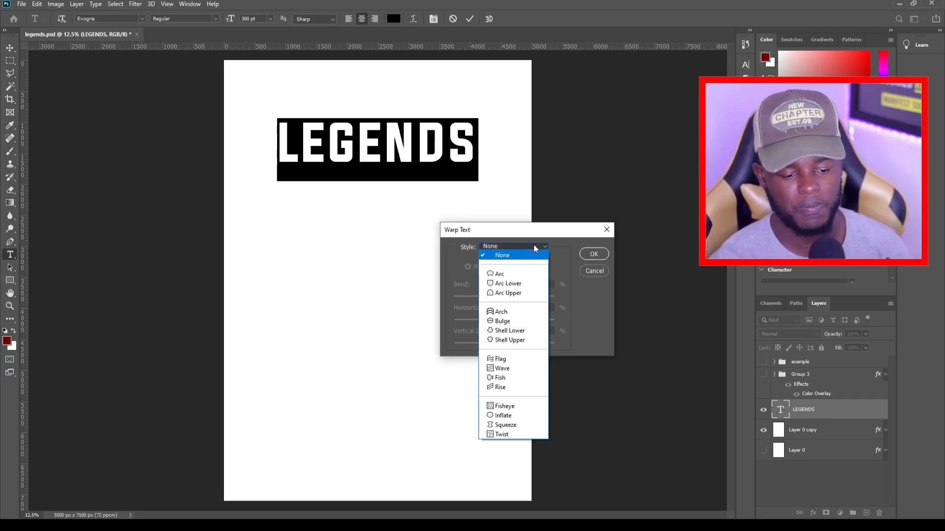
left_click(527, 274)
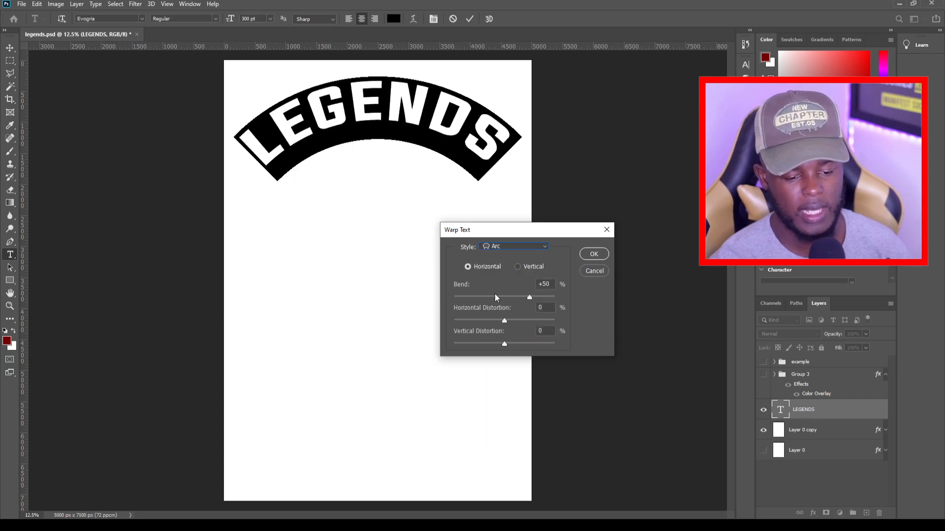
double_click(544, 284)
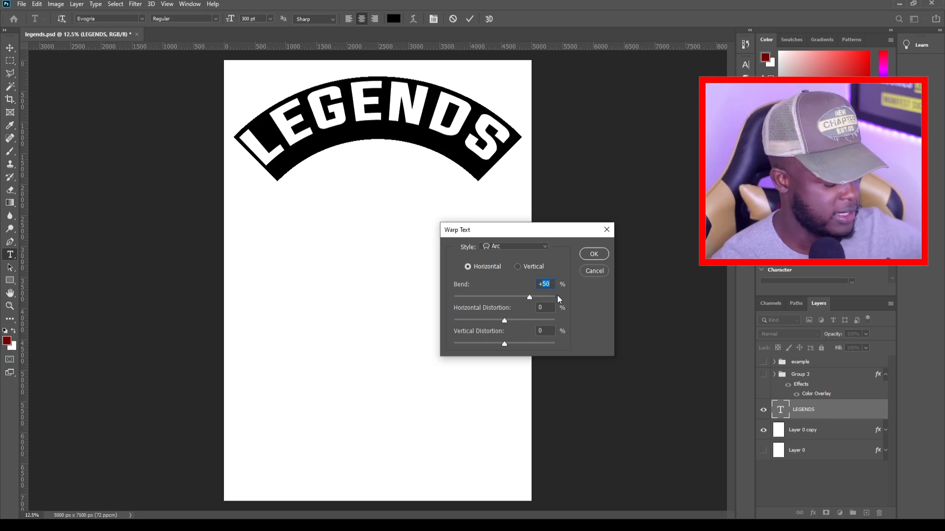
type("25")
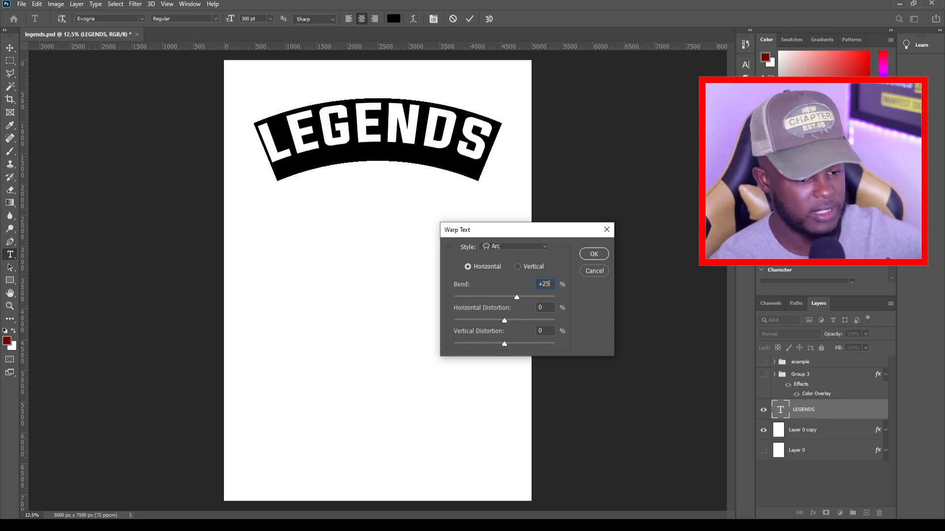
left_click(593, 255)
left_click(422, 130)
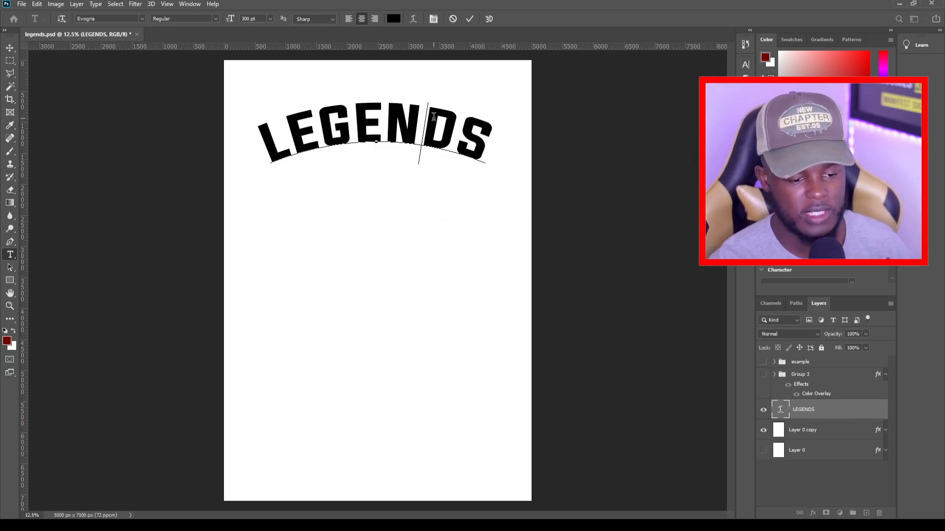
left_click(8, 48)
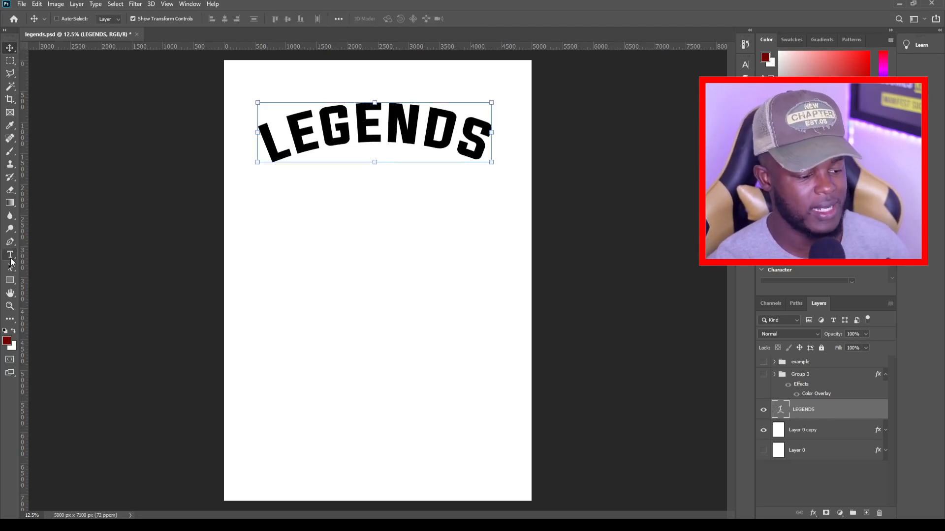
Step: Add a separate text layer reading ARE below LEGENDS at 300 pt
left_click(11, 260)
left_click(331, 236)
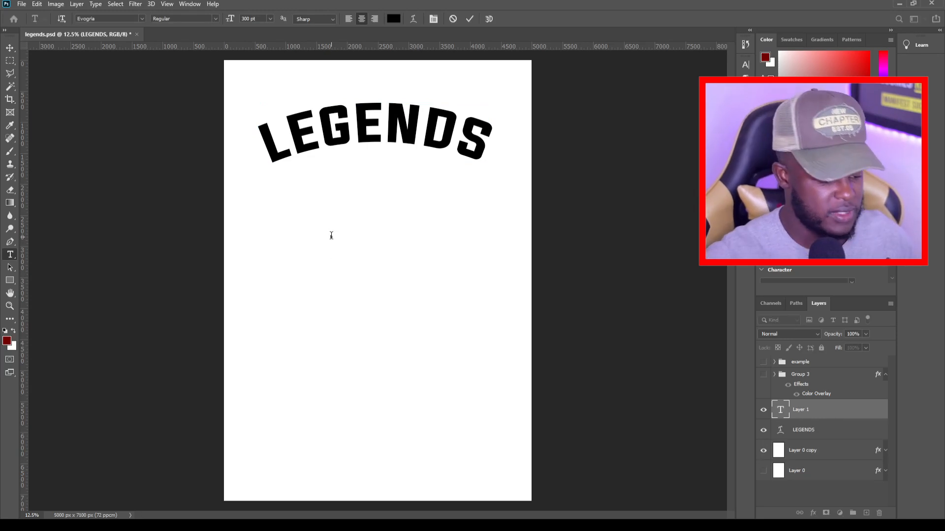
type("ARE")
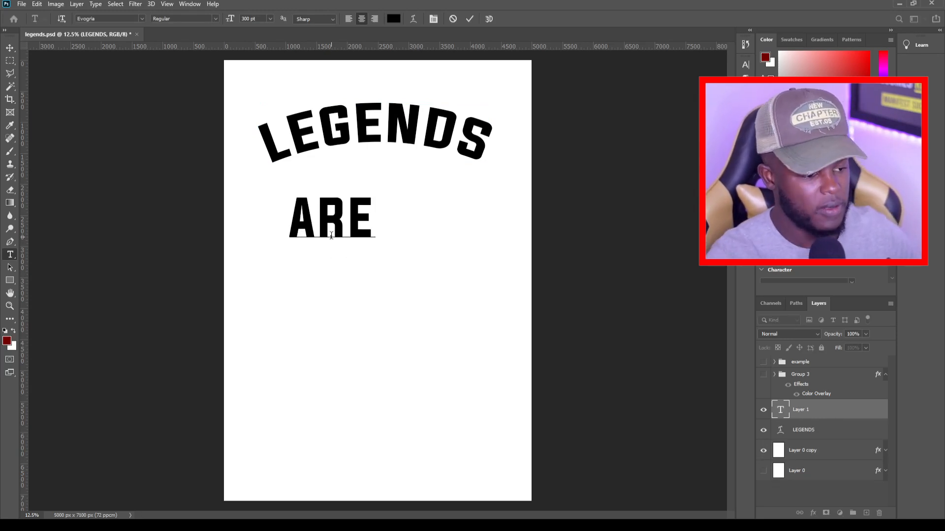
Step: Scale the ARE text to about 159% and centre it horizontally directly beneath the LEGENDS arc
left_click(11, 50)
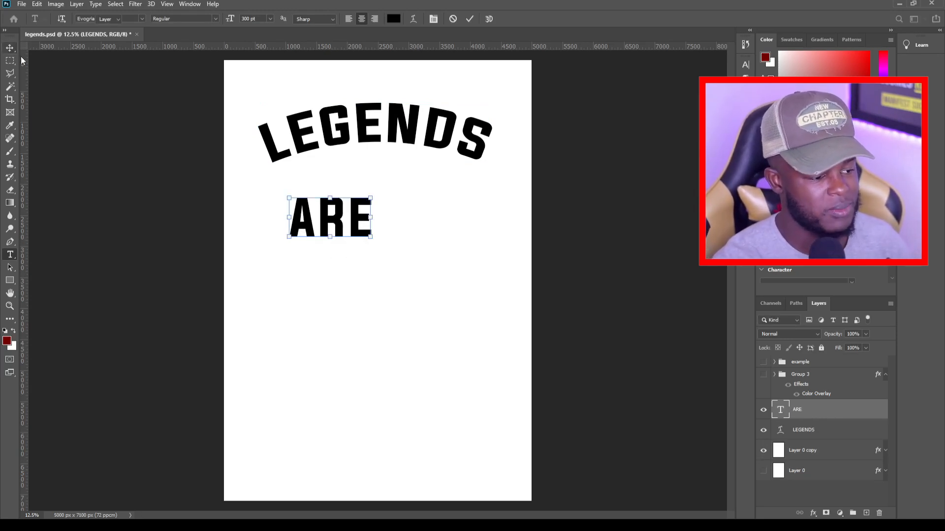
left_click_drag(372, 236, 451, 308)
left_click_drag(420, 273, 417, 221)
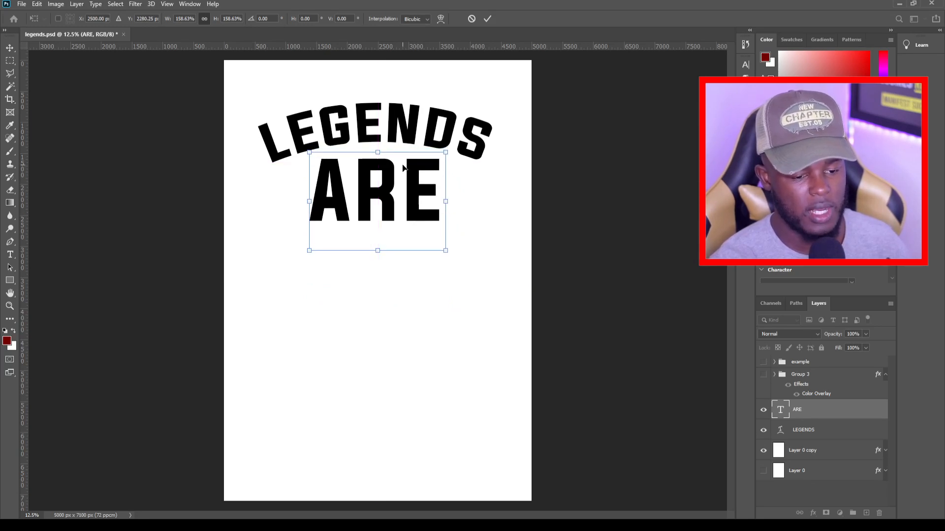
Step: Add the text BORN IN at 300 pt and position it roughly centred directly beneath ARE
left_click(15, 256)
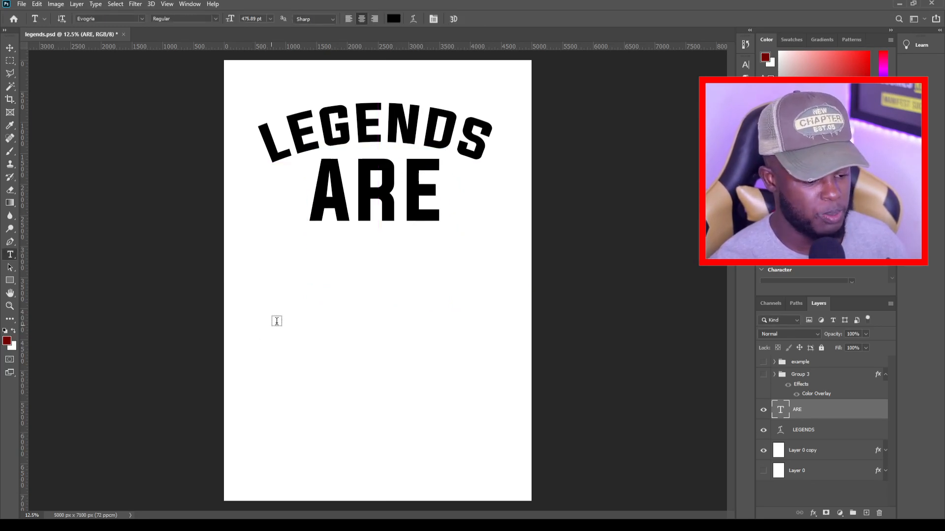
left_click(281, 319)
type("BORN IN")
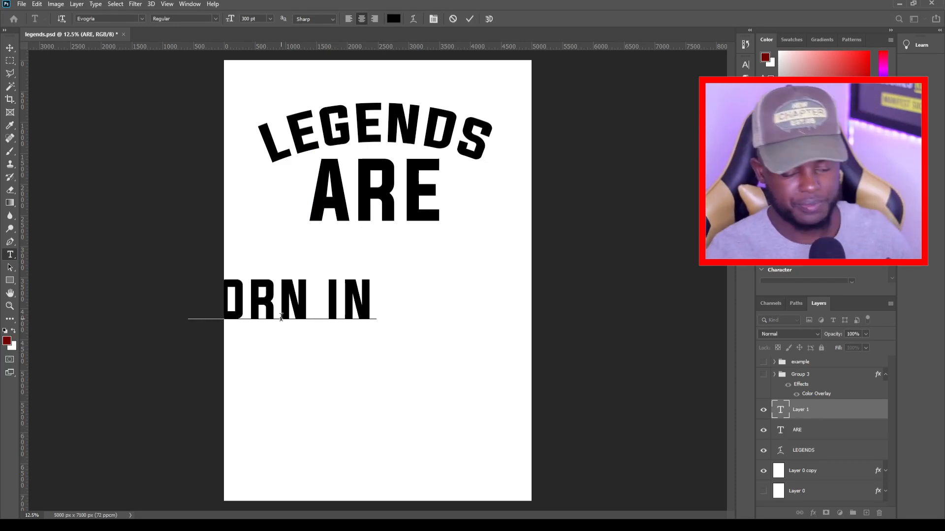
left_click_drag(320, 395, 397, 350)
mouse_move(411, 343)
left_mouse_down()
mouse_move(405, 352)
mouse_move(403, 344)
mouse_move(419, 346)
mouse_move(410, 343)
left_mouse_up()
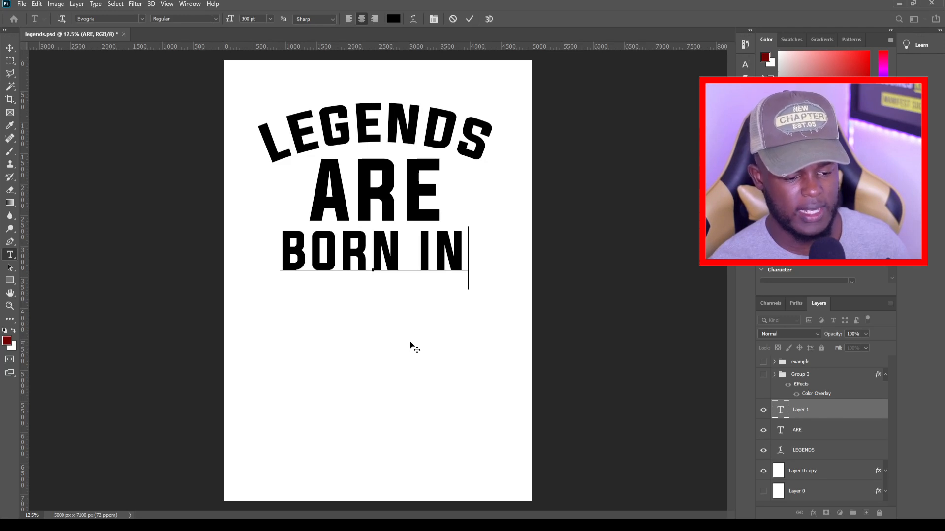
Step: Nudge the ARE text slightly up and to the left, and shift BORN IN slightly to even the line spacing
left_click(821, 434)
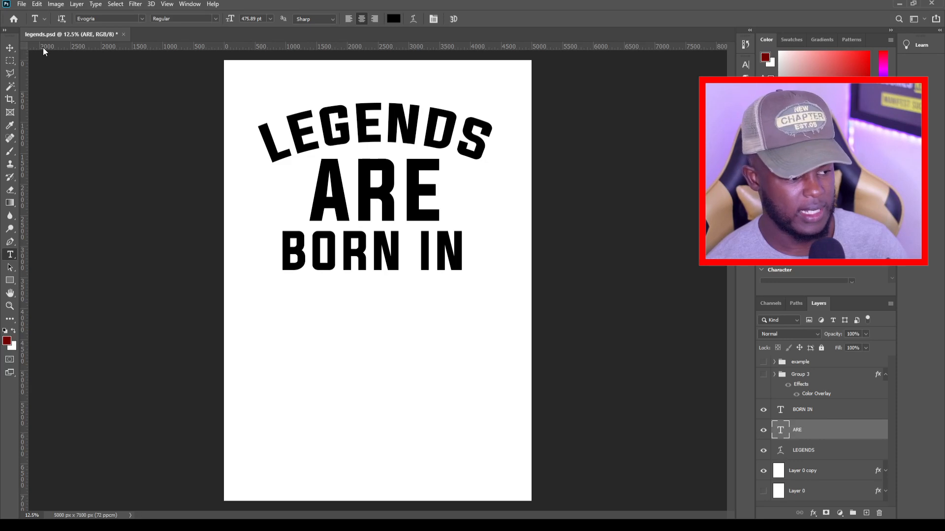
left_click(10, 49)
left_click_drag(424, 203, 424, 201)
left_click(843, 415)
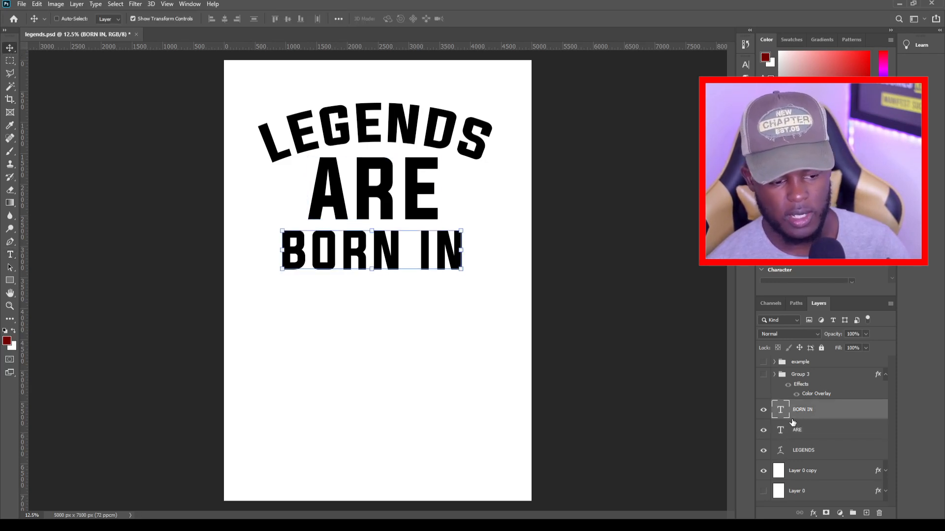
key("shift+Down")
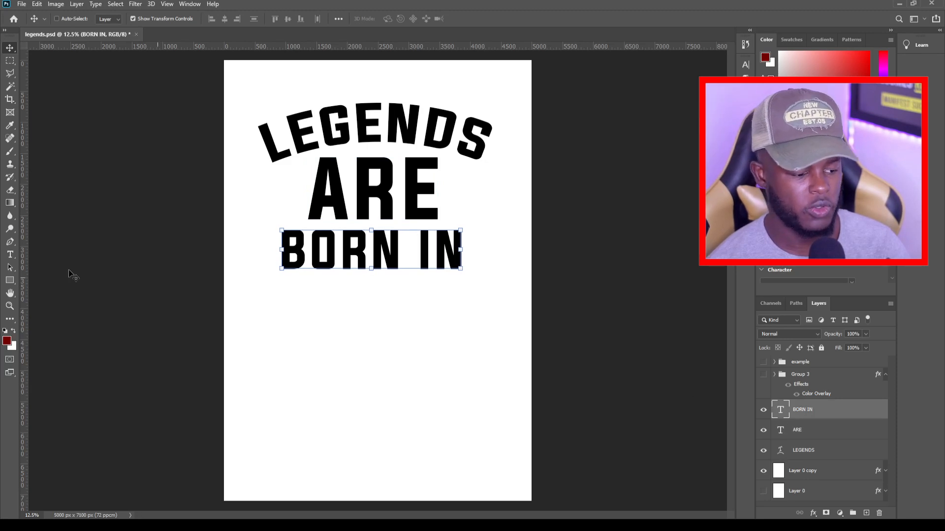
Step: Add a JULY text layer below BORN IN and scale it to about 144%, centred beneath that line
key("t")
left_click(341, 313)
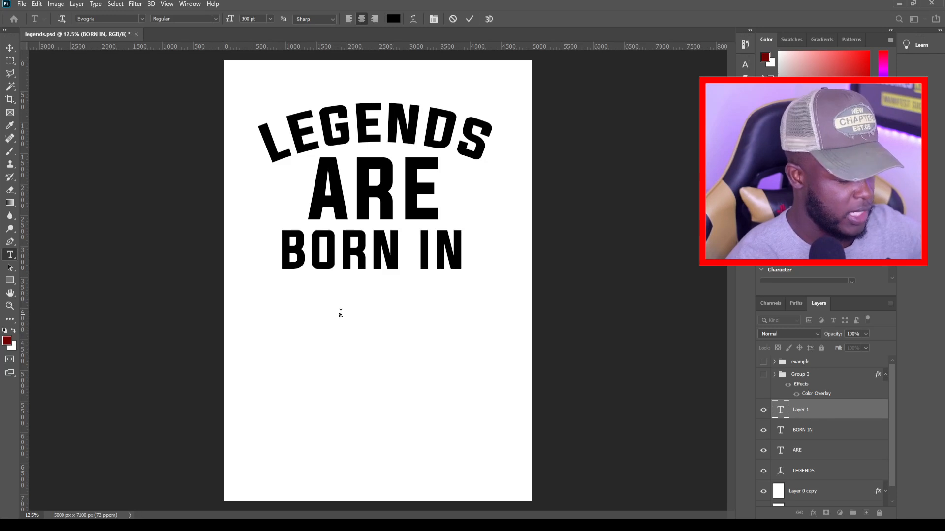
type("JUL")
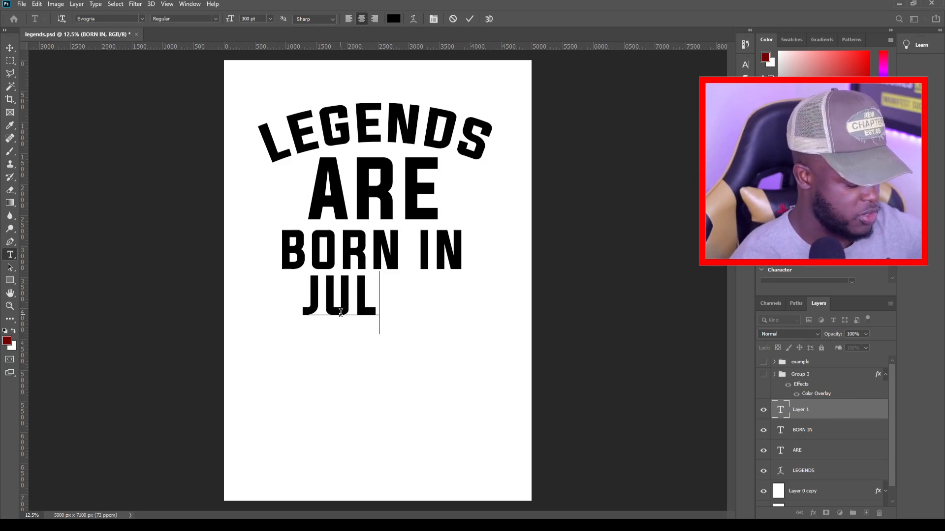
type("Y")
left_click(10, 47)
left_click_drag(391, 315, 412, 339)
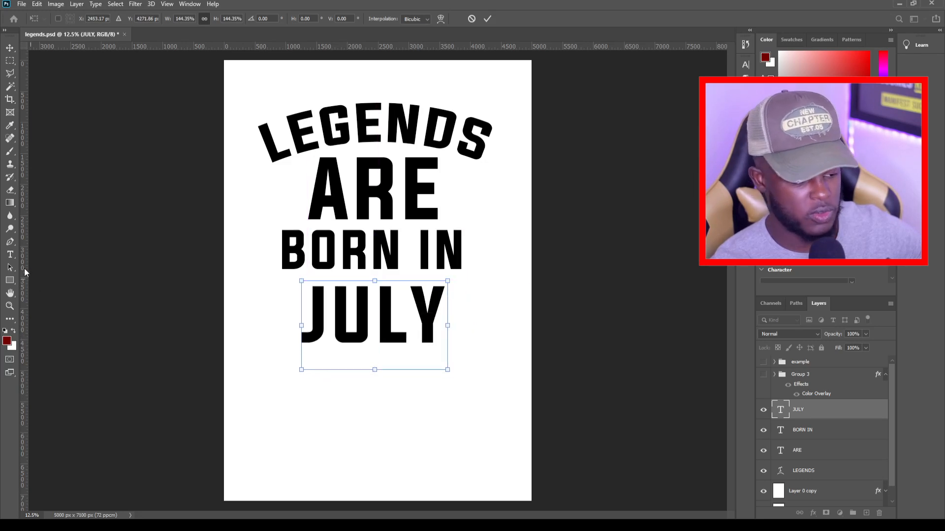
Step: Recolour the JULY text white
left_click(10, 255)
left_click_drag(307, 318, 440, 319)
left_click(394, 19)
left_click_drag(603, 437, 522, 320)
key("Return")
Step: Draw a rectangle about 3160 x 1593 px over the JULY text, with a black fill and no stroke
left_click(10, 280)
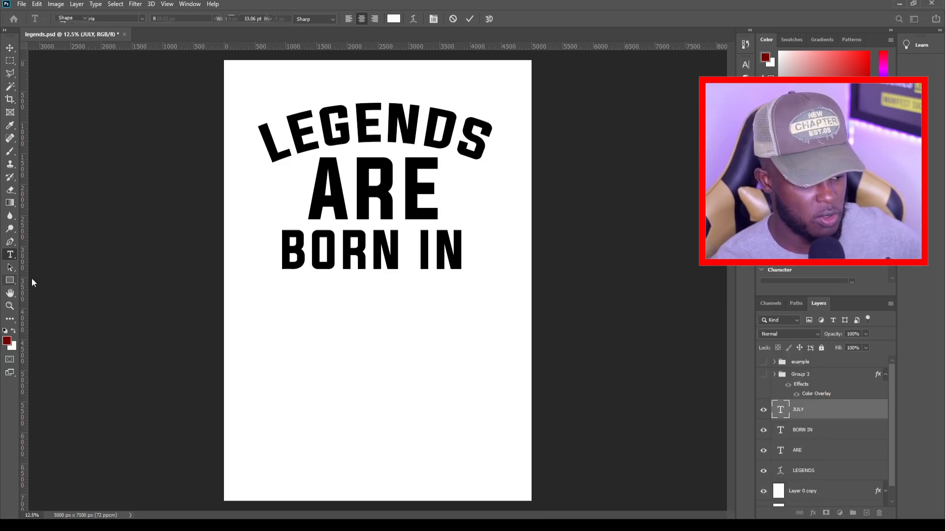
left_click_drag(281, 286, 476, 384)
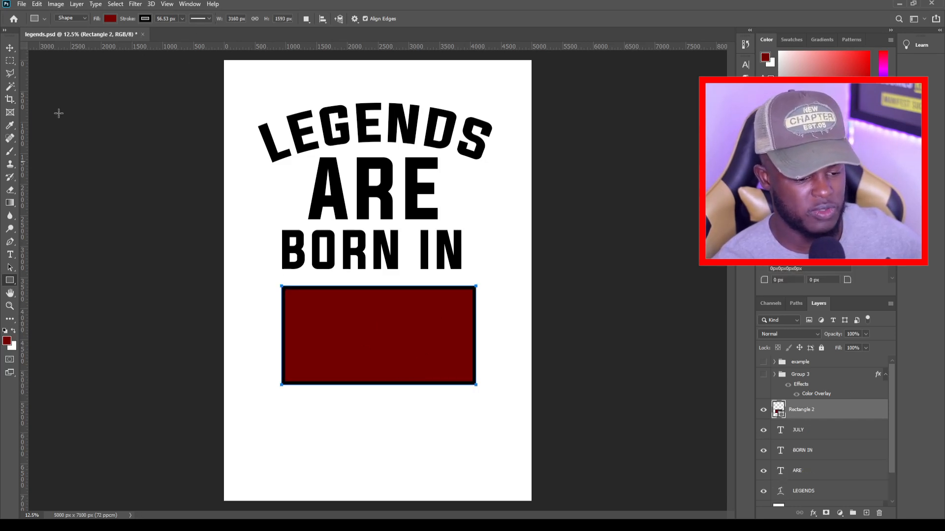
left_click(110, 19)
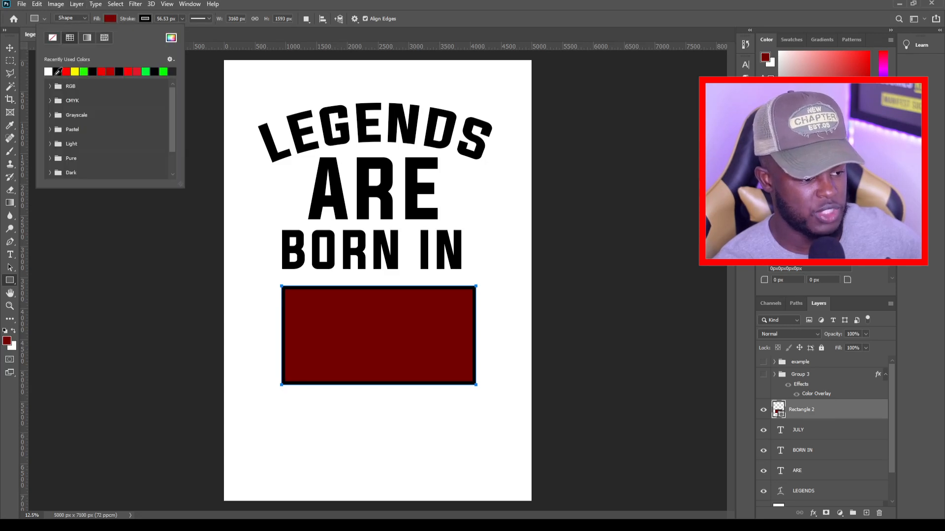
left_click(57, 71)
left_click(142, 19)
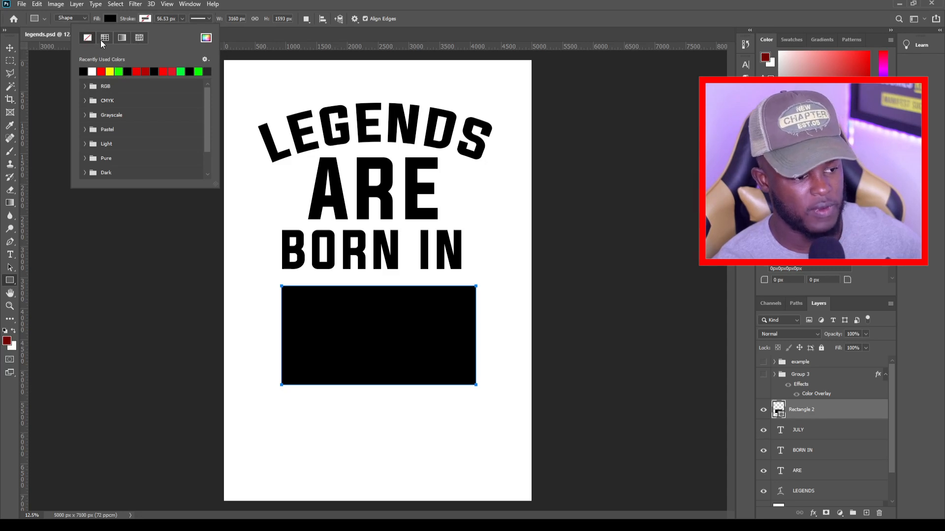
Step: Place the black rectangle behind JULY and resize it to about 85% width and 73% height to frame the word
left_click(10, 48)
left_click_drag(842, 421, 833, 444)
left_click_drag(340, 356, 393, 310)
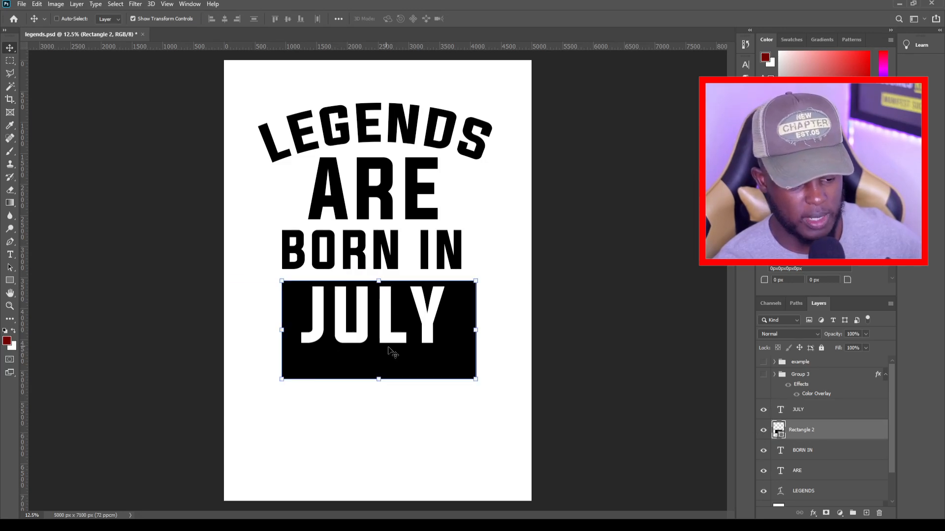
left_click_drag(381, 379, 382, 354)
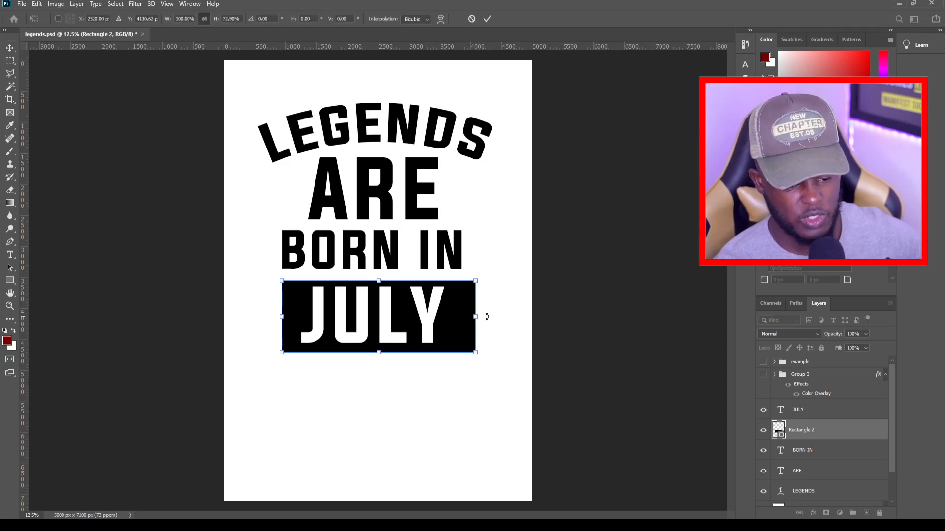
left_click_drag(478, 318, 455, 317)
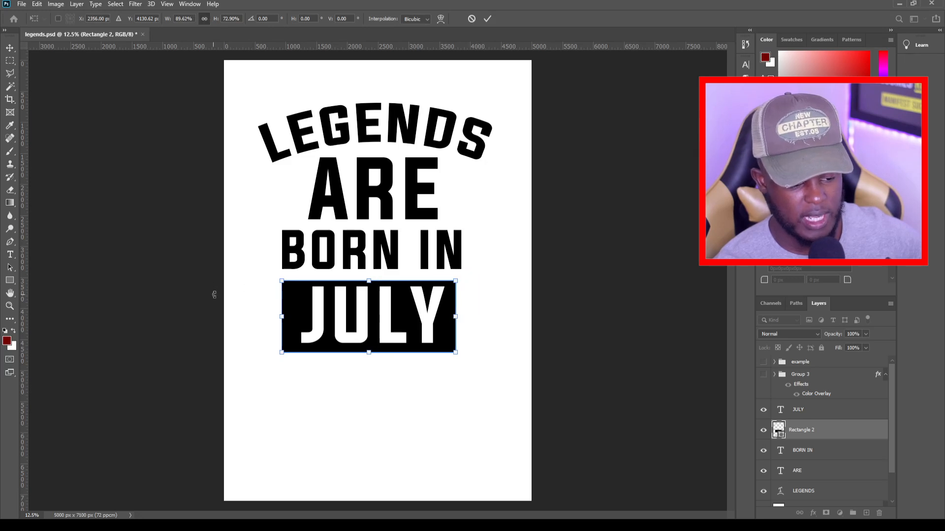
left_click_drag(284, 316, 293, 316)
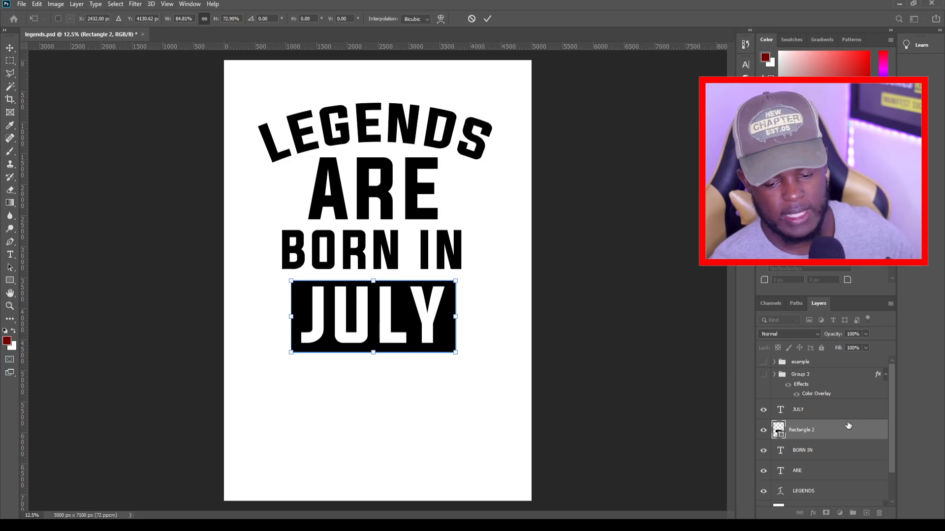
Step: Rasterize the JULY text and merge it with the black rectangle into one layer
left_click(818, 412)
right_click(819, 412)
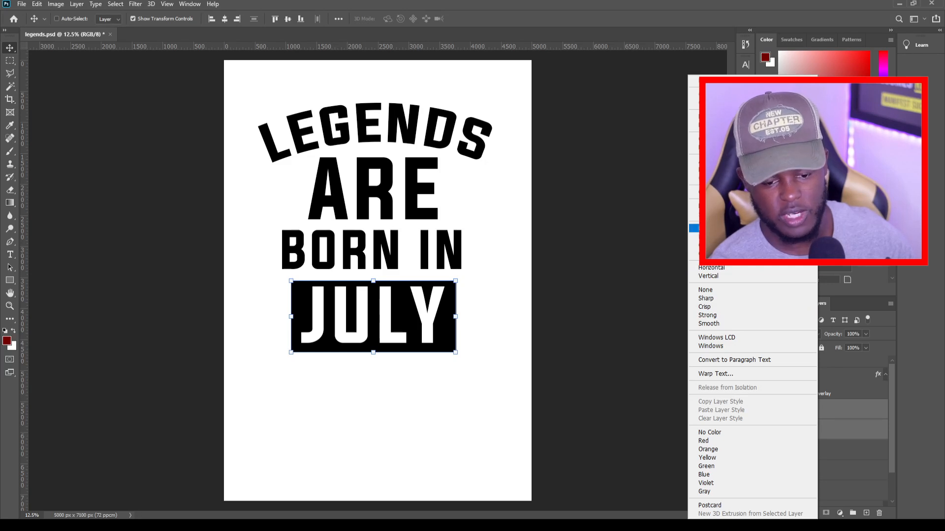
left_click(728, 228)
right_click(849, 415)
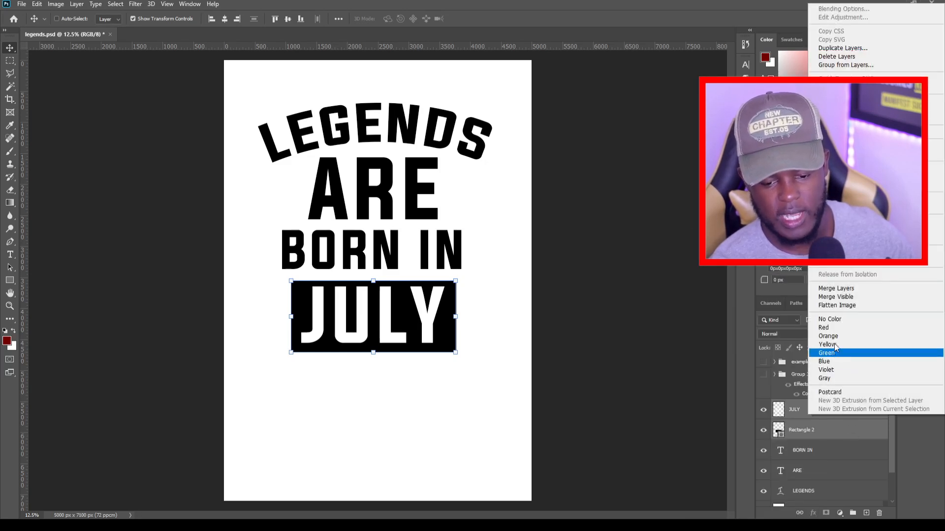
left_click(836, 289)
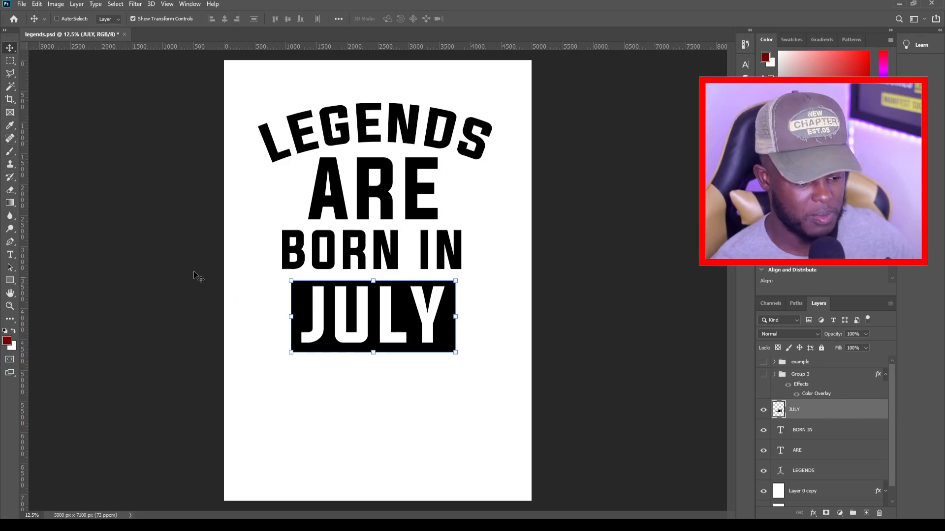
Step: Cut the white J, U, L and Y letters out of the black box with the Magic Wand, and clear the selection
left_click(9, 87)
left_click(318, 336)
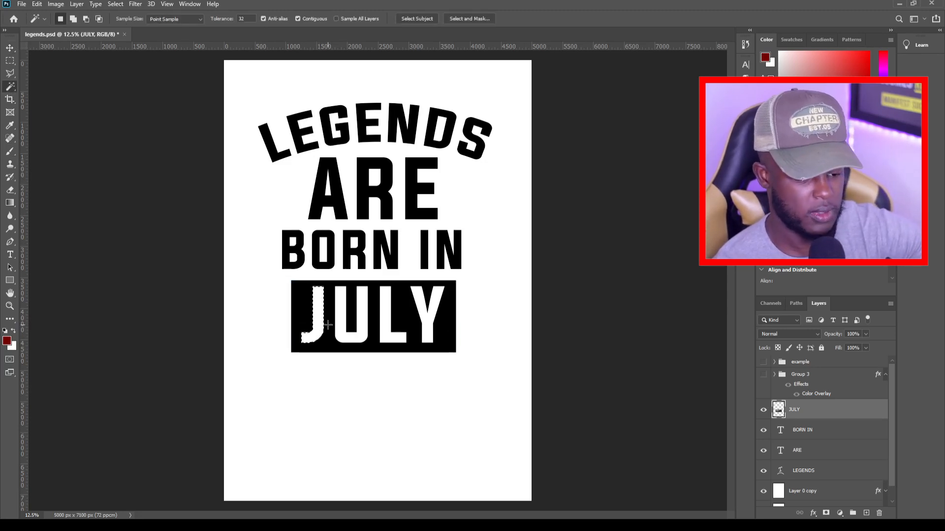
left_click(344, 328)
left_click(396, 329)
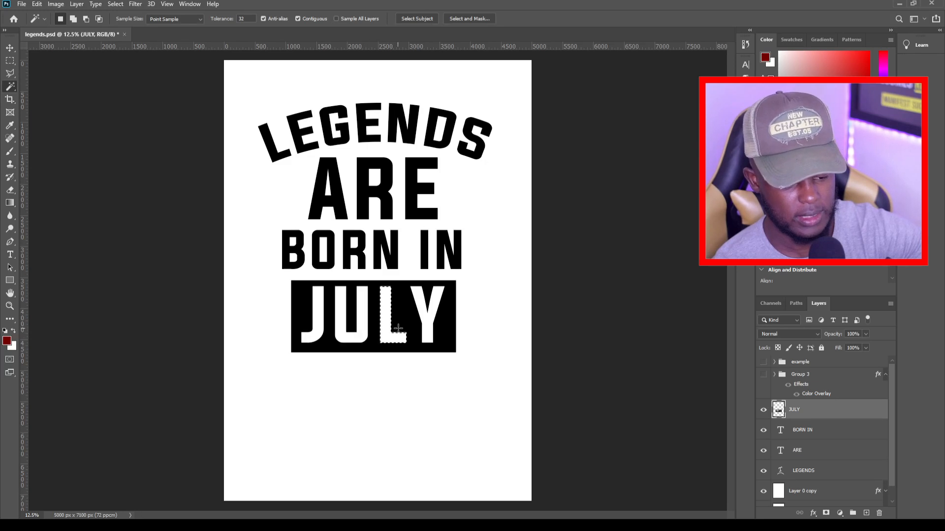
left_click(426, 322)
right_click(430, 318)
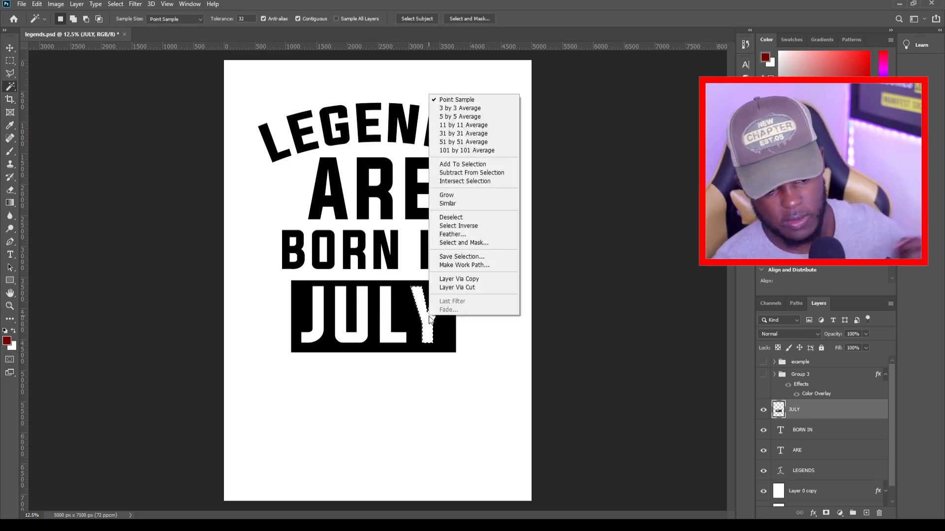
left_click(451, 216)
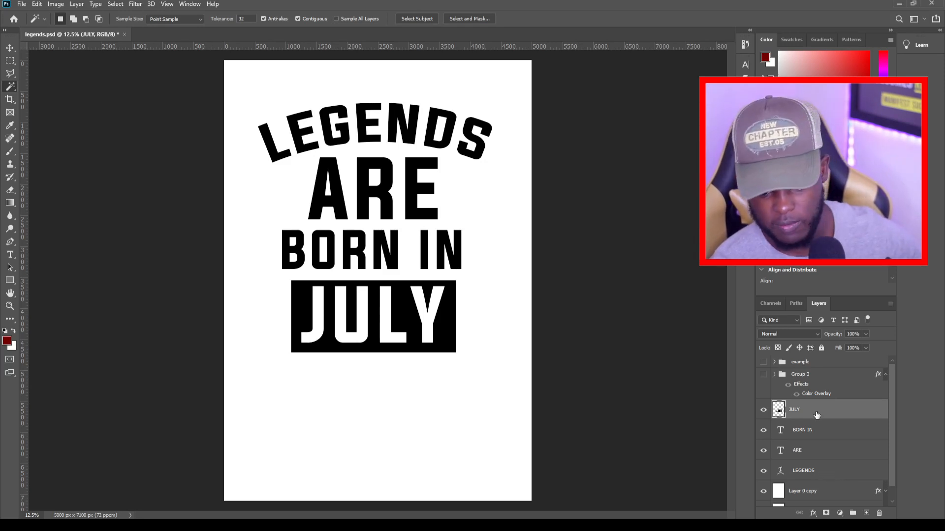
Step: Group the JULY, BORN IN, ARE and LEGENDS layers together
left_click(816, 438, "shift")
left_click(816, 456, "shift")
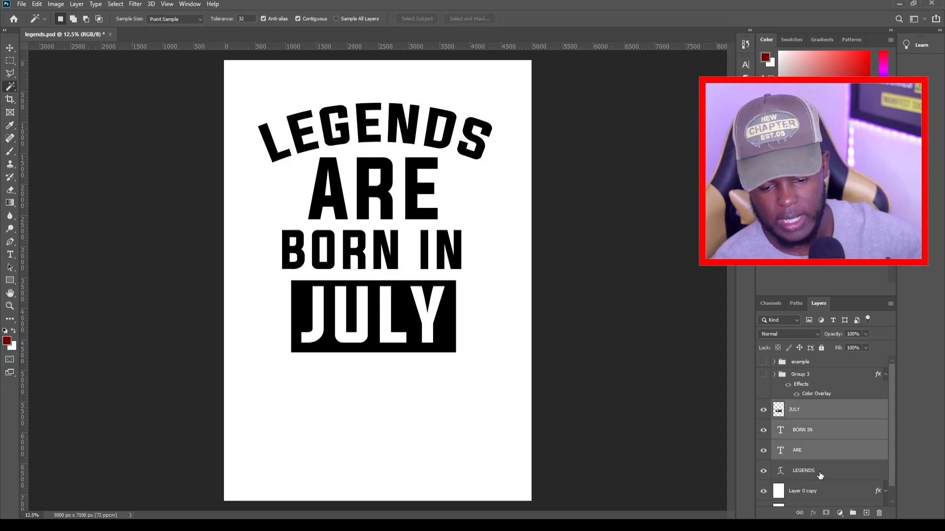
left_click(819, 472, "shift")
right_click(819, 472)
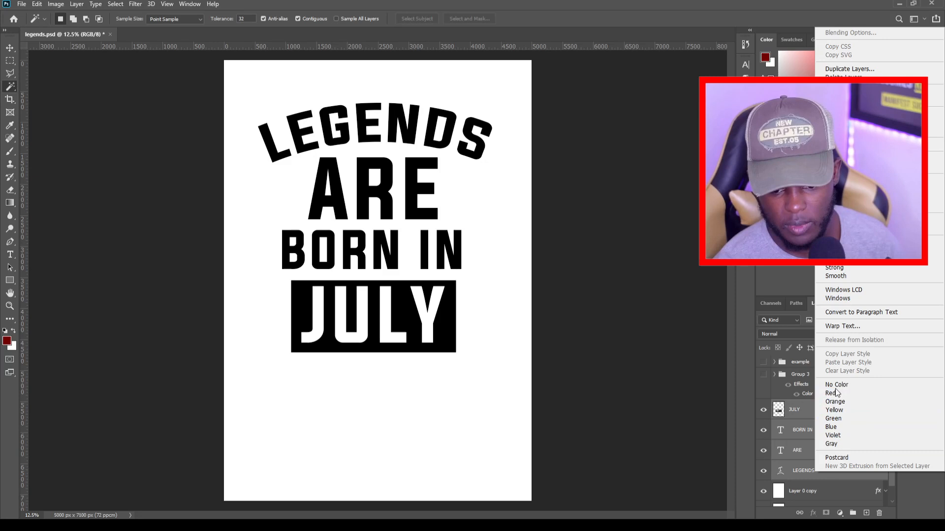
left_click(853, 514)
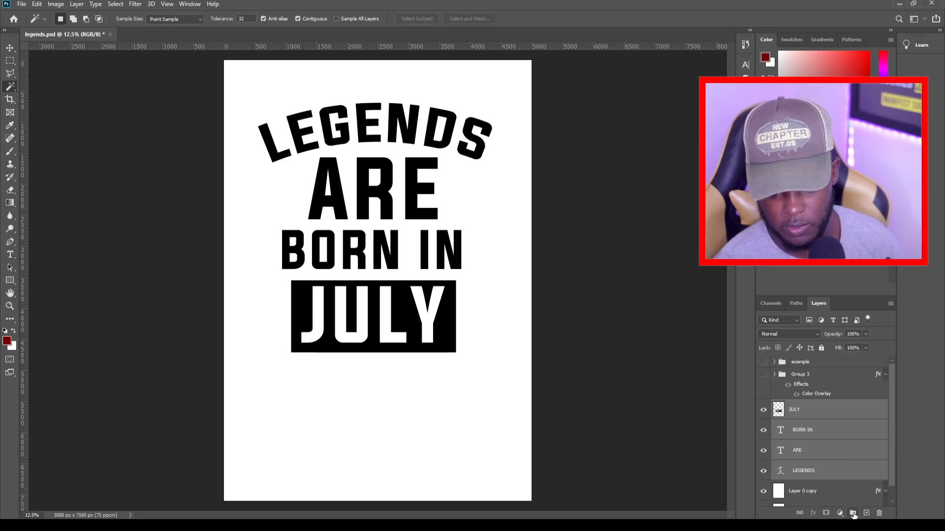
left_click(854, 514)
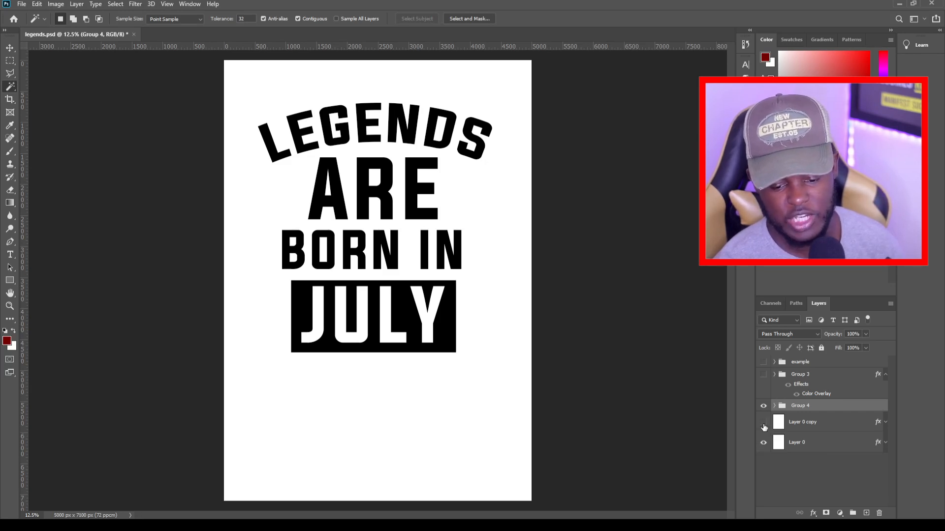
Step: Show the black Layer 0 background and hide the white Layer 0 copy
left_click(763, 443)
left_click(763, 423)
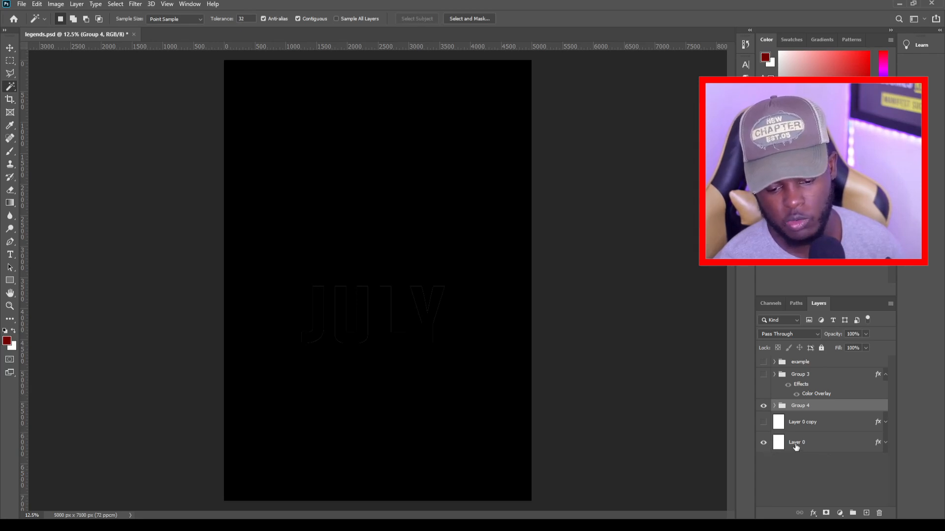
left_click(842, 406, "ctrl")
key("h")
double_click(832, 406)
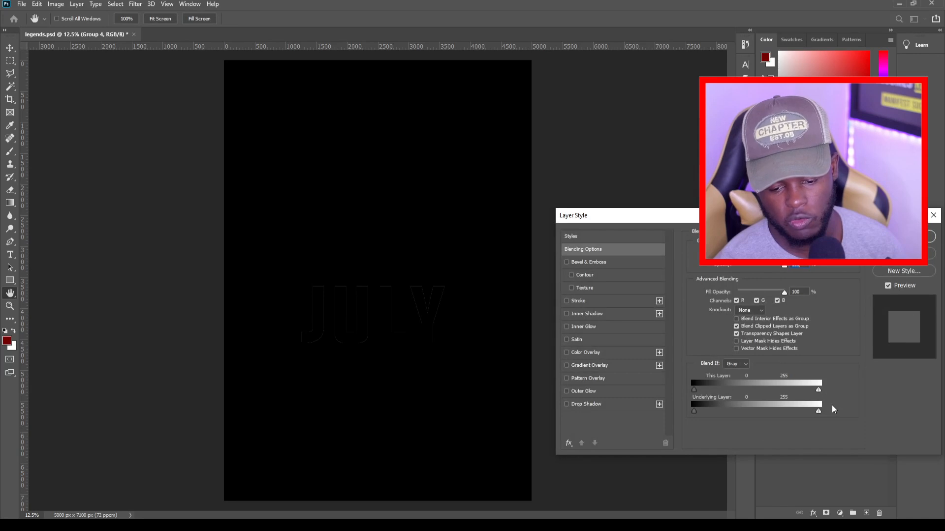
left_click(935, 215)
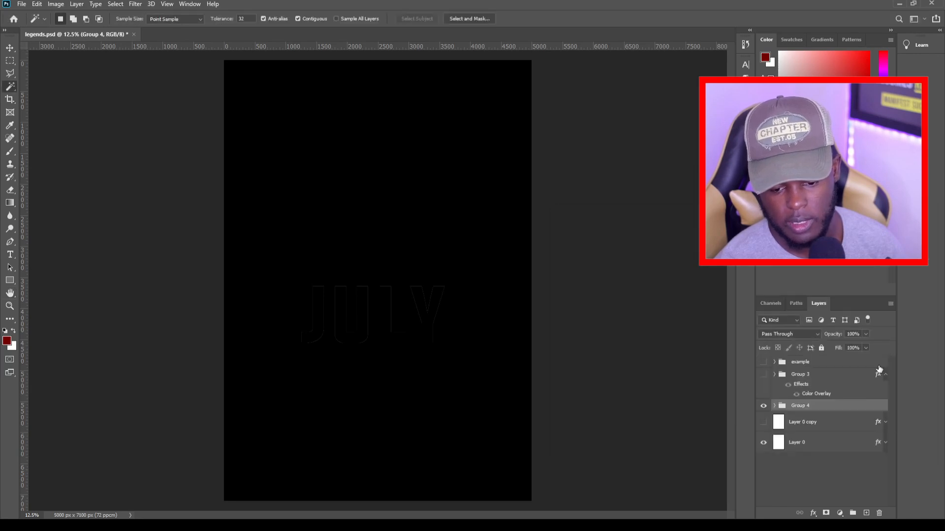
Step: Apply a white Color Overlay layer style to Group 4
double_click(848, 410)
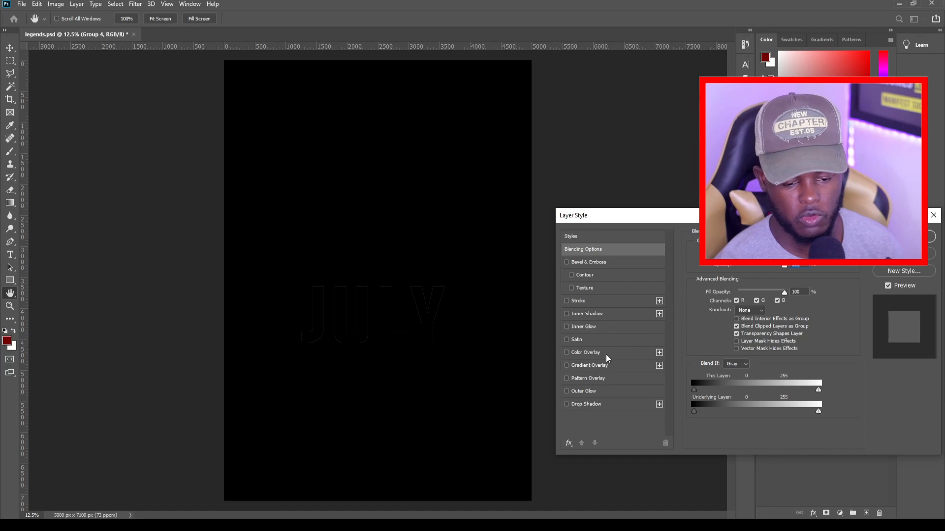
left_click(603, 355)
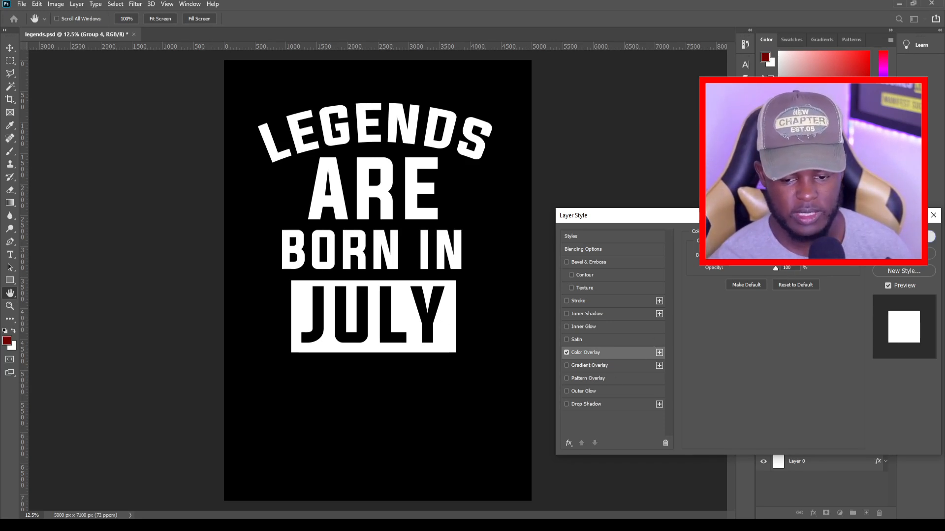
key("Return")
Step: Change the Color Overlay of the Layer 0 background to the dark brown #201414
double_click(838, 463)
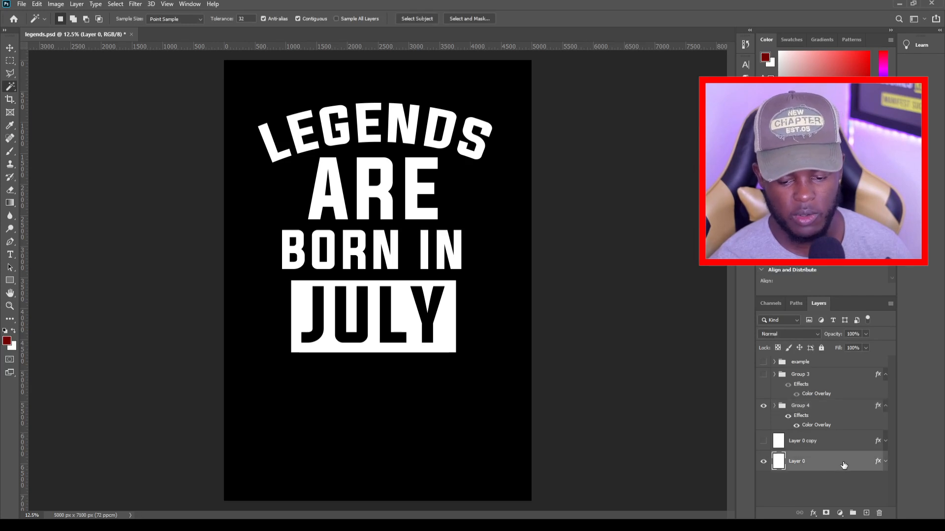
left_click(588, 353)
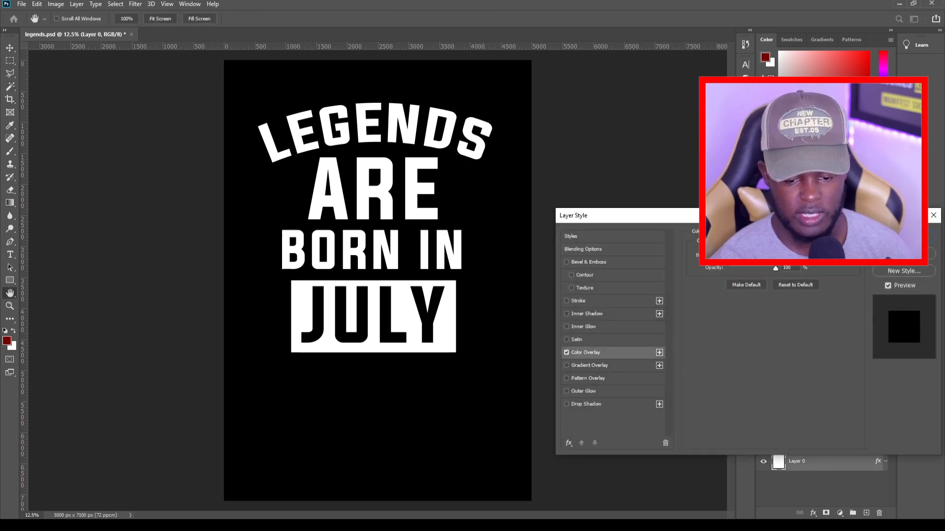
left_click(784, 255)
mouse_move(667, 433)
left_mouse_down()
mouse_move(633, 461)
mouse_move(573, 462)
mouse_move(660, 413)
mouse_move(670, 361)
mouse_move(619, 397)
mouse_move(611, 417)
mouse_move(668, 445)
mouse_move(600, 458)
left_mouse_up()
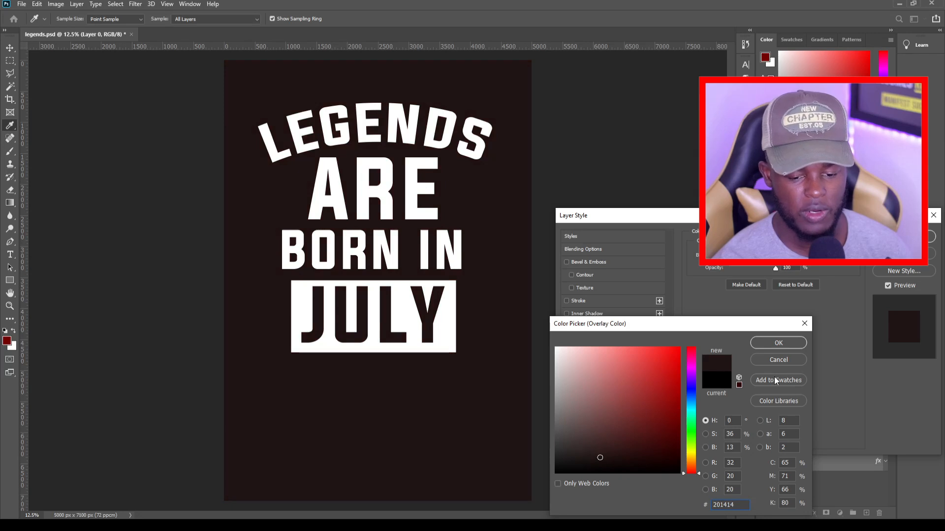
left_click(788, 347)
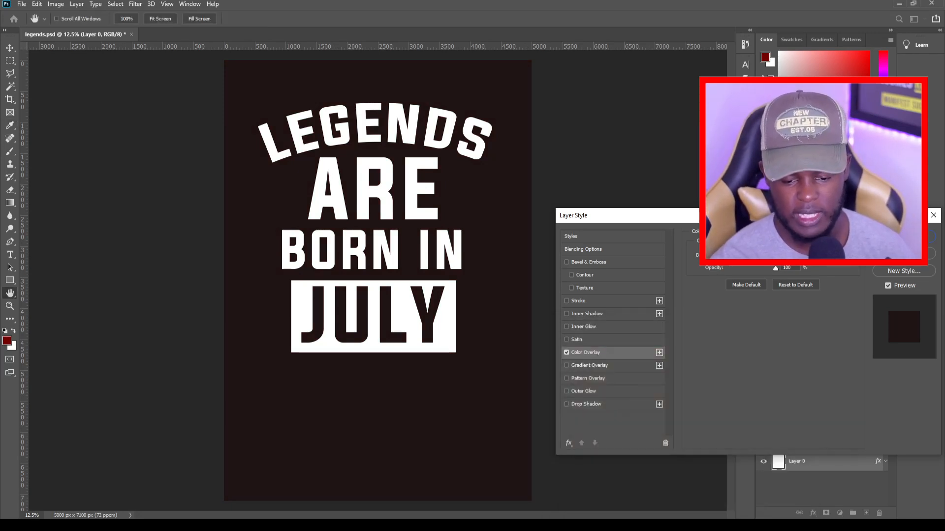
left_click(903, 236)
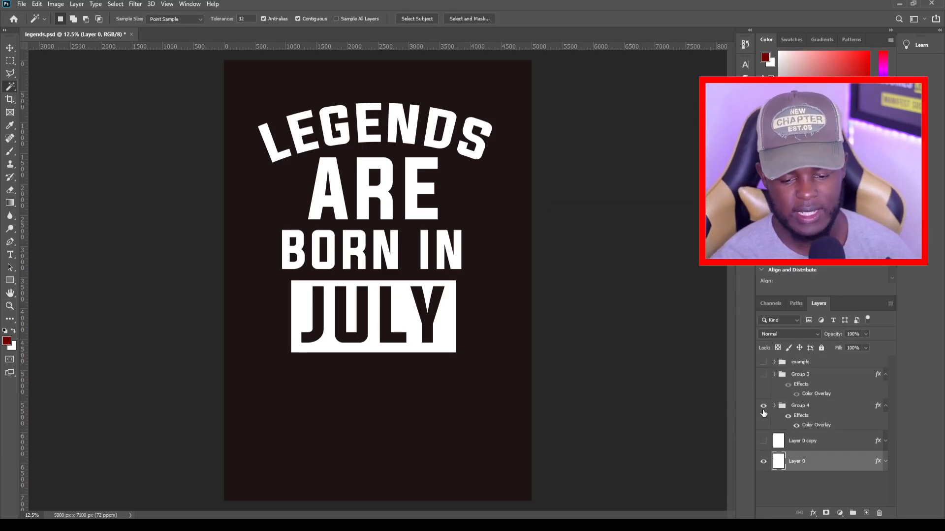
Step: Hide Group 4 and show Group 3 to display the FOOTBALL LEGENDS ARE BORN IN JANUARY design
left_click(764, 408)
left_click(763, 376)
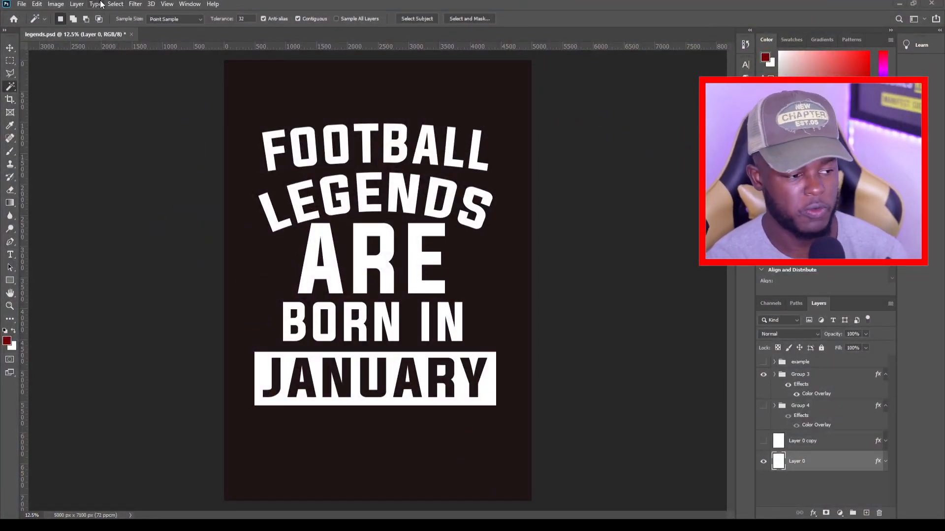
Step: Bring up the Quick Export as PNG option for the displayed design
left_click(23, 4)
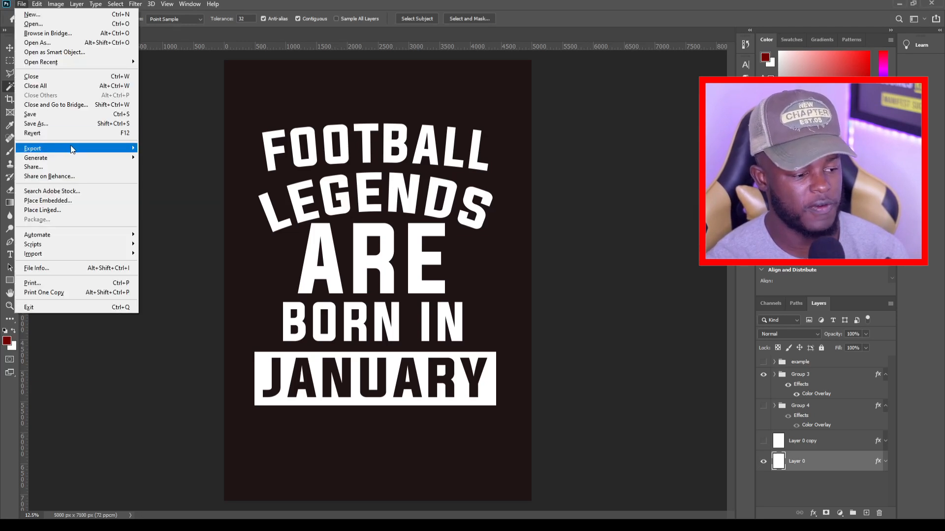
mouse_move(74, 148)
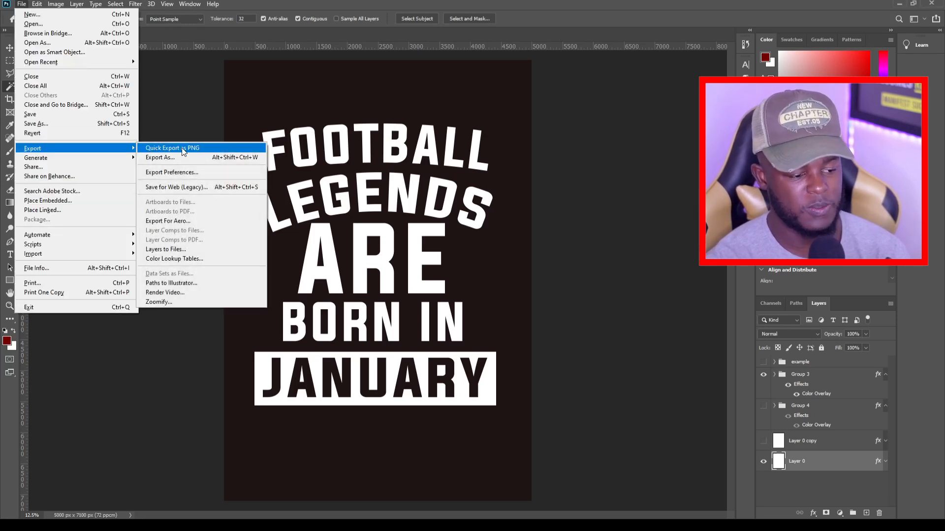
left_click(185, 74)
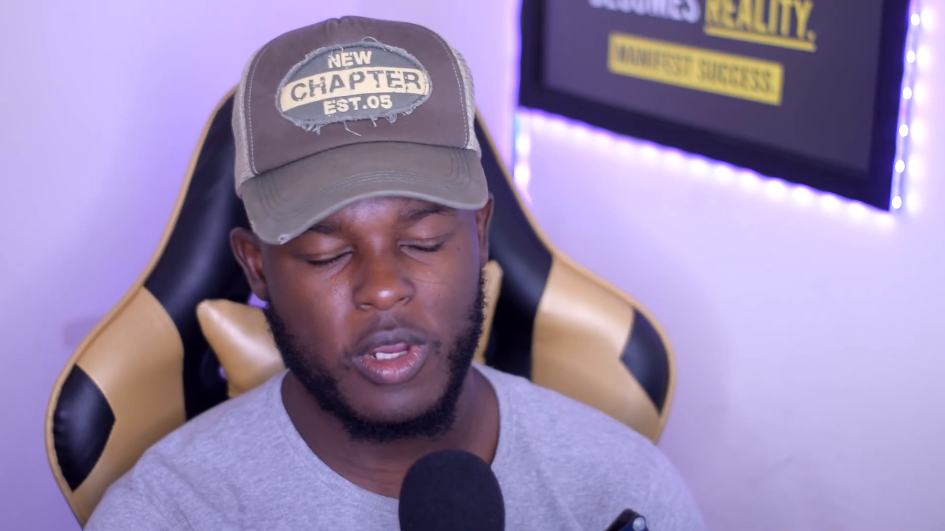